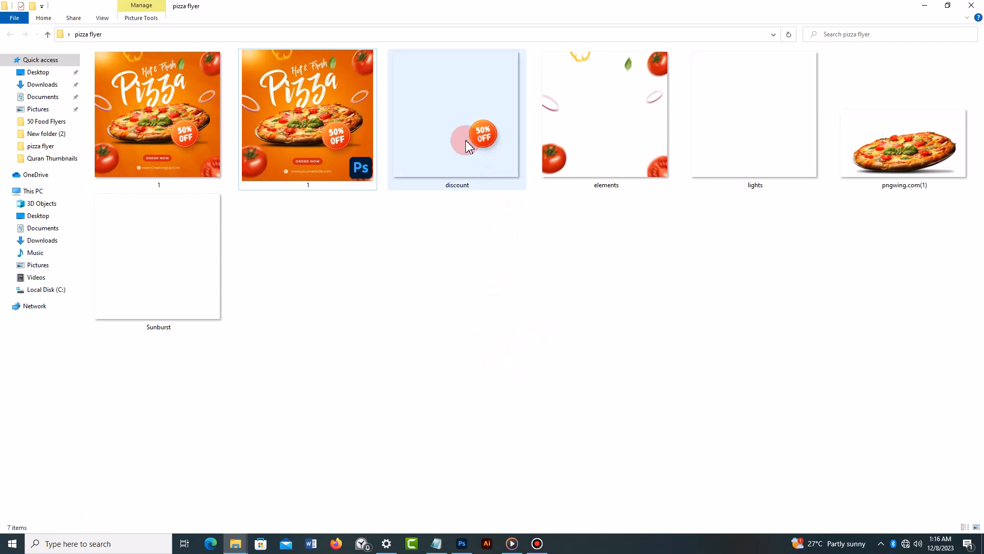
# - Look over the discount, elements, lights, pizza and Sunburst images in the pizza flyer folder
pyautogui.click(467, 137)
pyautogui.click(589, 154)
pyautogui.click(766, 149)
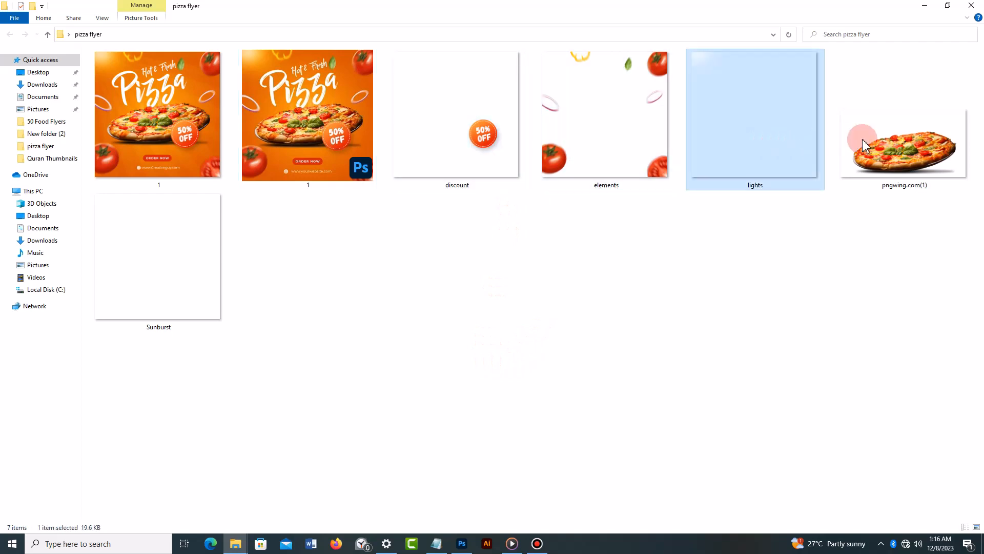
pyautogui.click(892, 143)
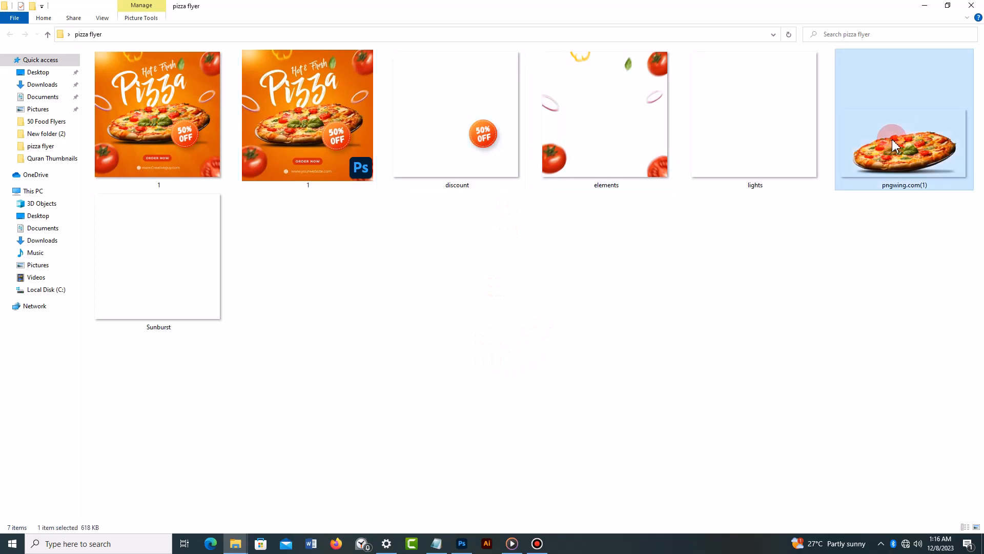
pyautogui.click(200, 269)
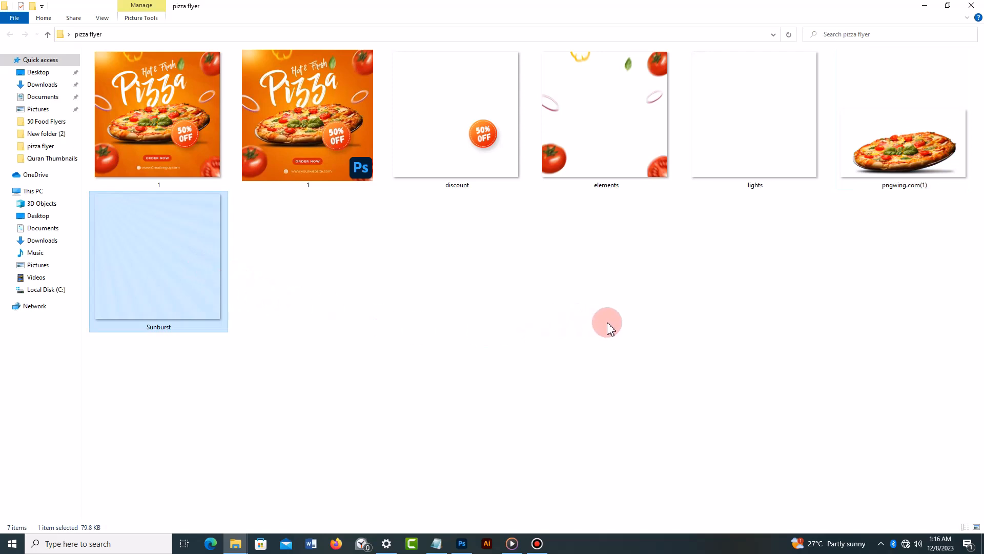
# - Switch to Photoshop and create a new 1080 x 1080 px document at 300 ppi in RGB Color with a white background
pyautogui.click(462, 545)
pyautogui.click(45, 114)
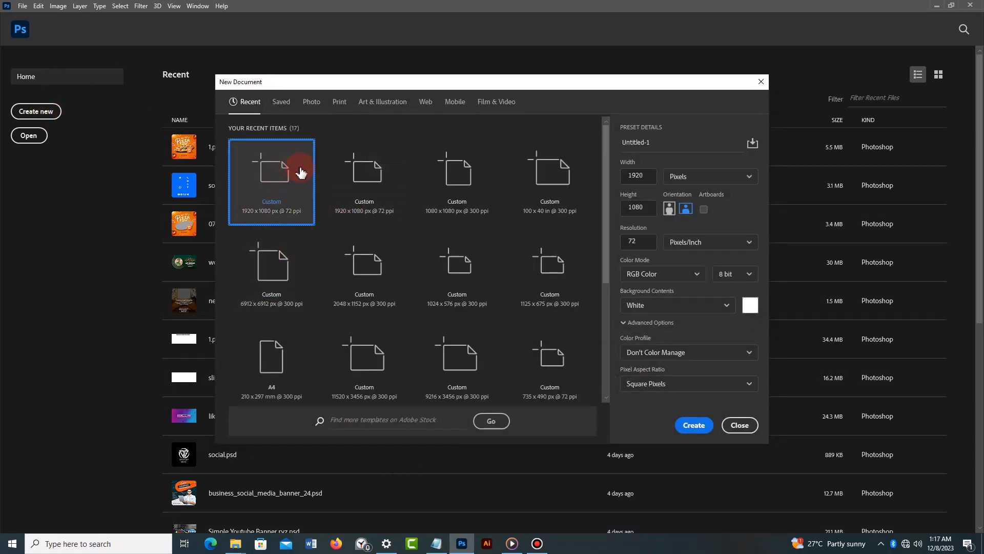
pyautogui.click(487, 178)
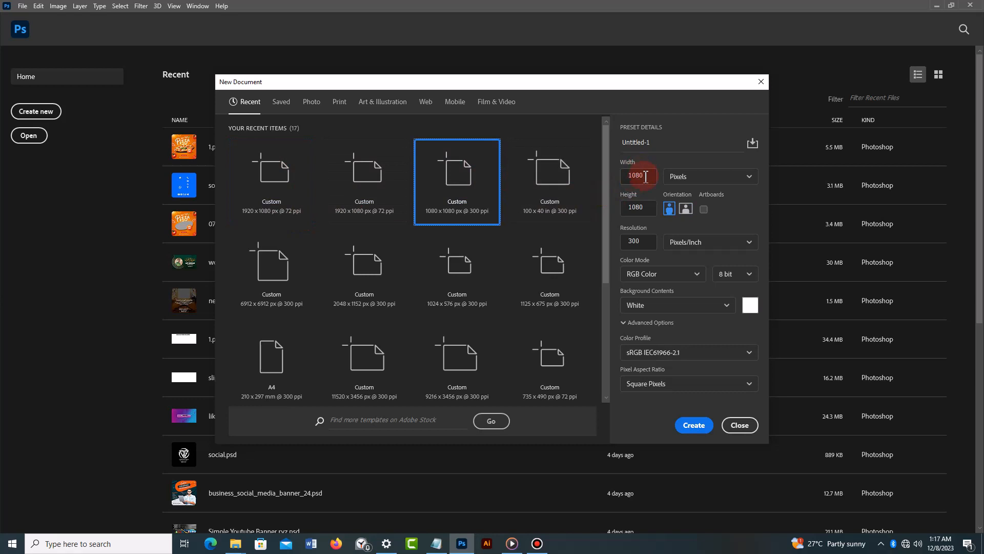
pyautogui.click(622, 177)
pyautogui.click(644, 208)
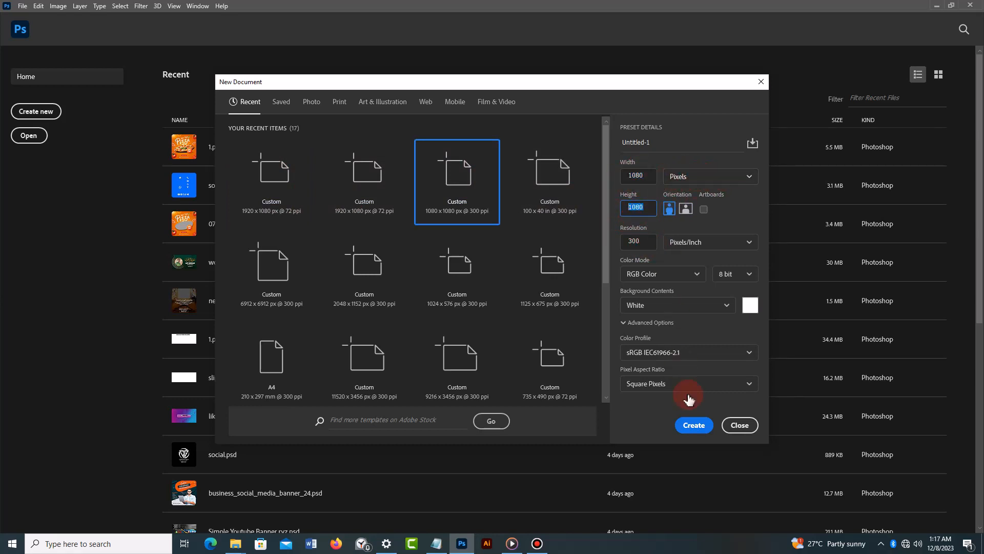
pyautogui.click(697, 430)
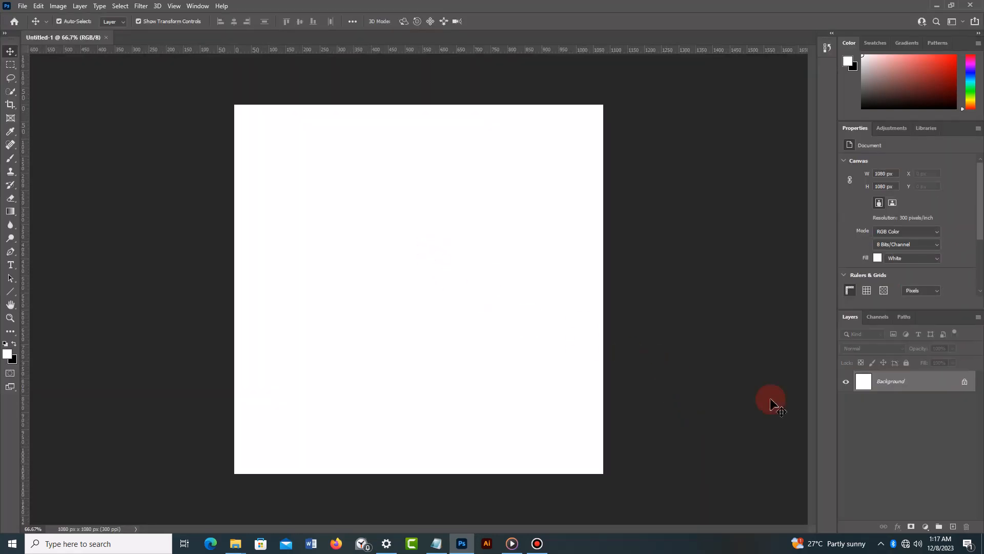
# - Unlock the background layer and add a Gradient Overlay effect to it
pyautogui.click(965, 384)
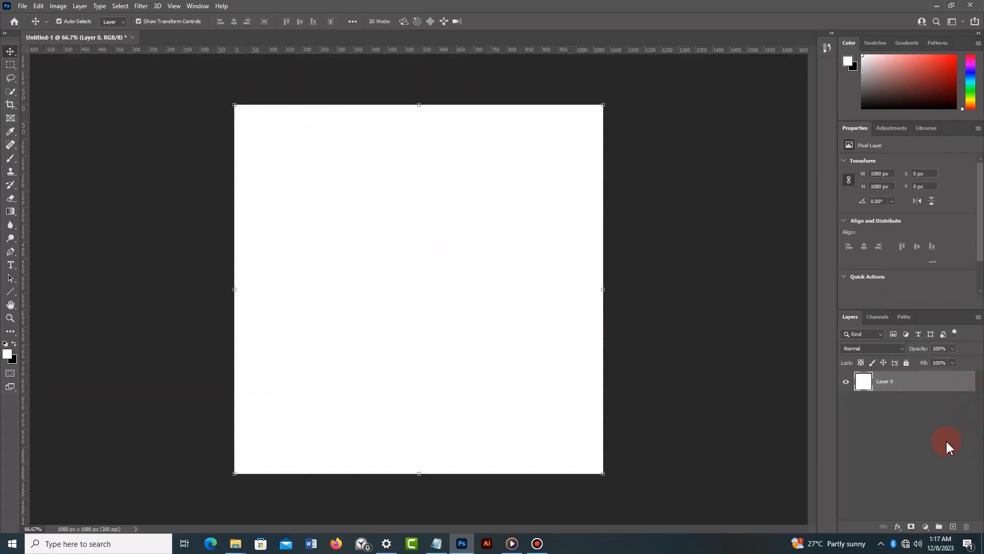
pyautogui.click(926, 526)
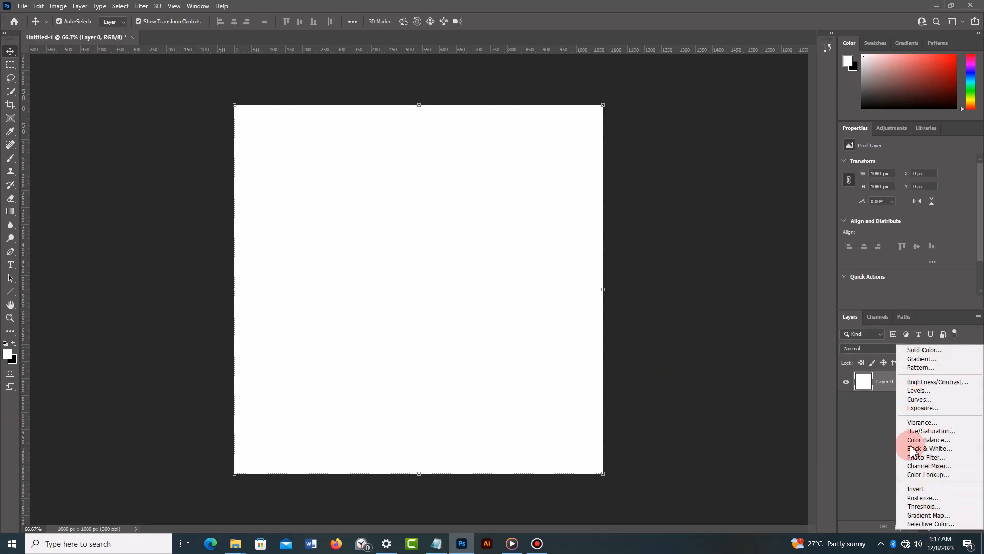
pyautogui.click(877, 475)
pyautogui.click(898, 527)
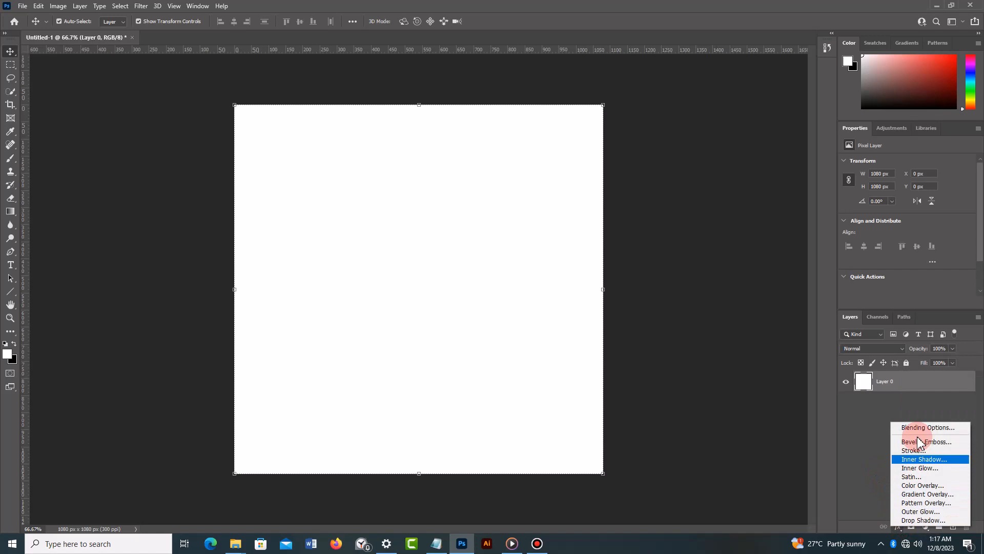
pyautogui.click(926, 495)
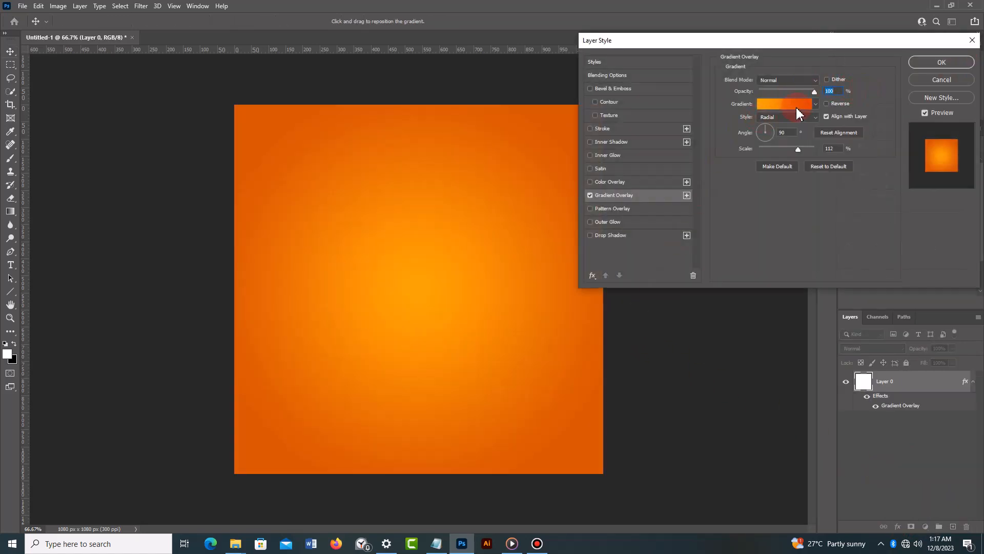
# - Check the overlay gradient's orange start stop and choose Radial as the gradient style
pyautogui.click(792, 104)
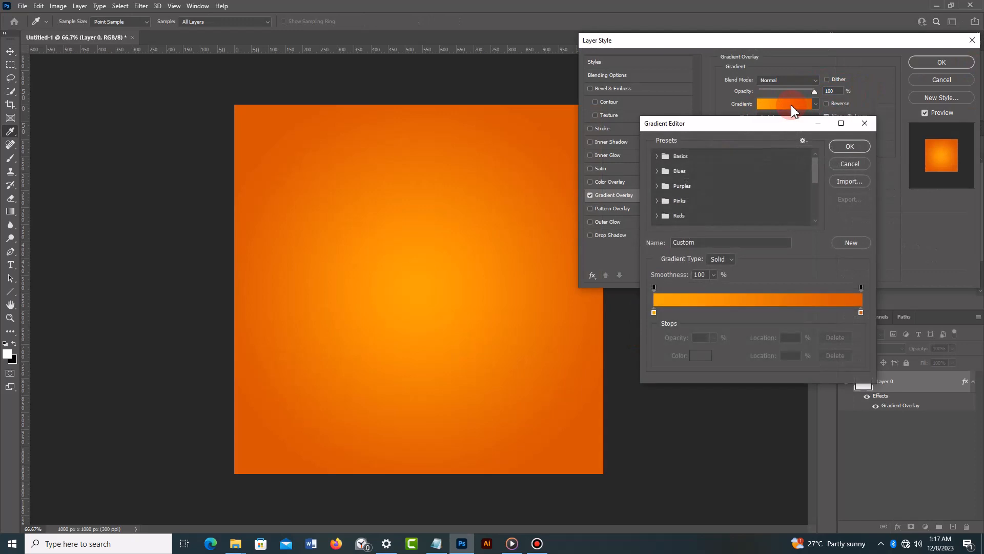
pyautogui.doubleClick(654, 312)
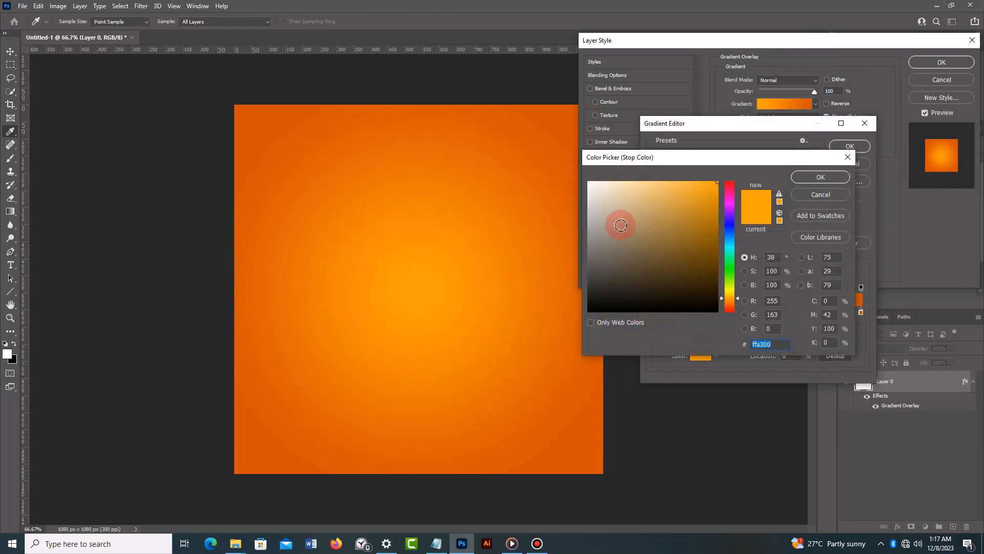
pyautogui.click(835, 197)
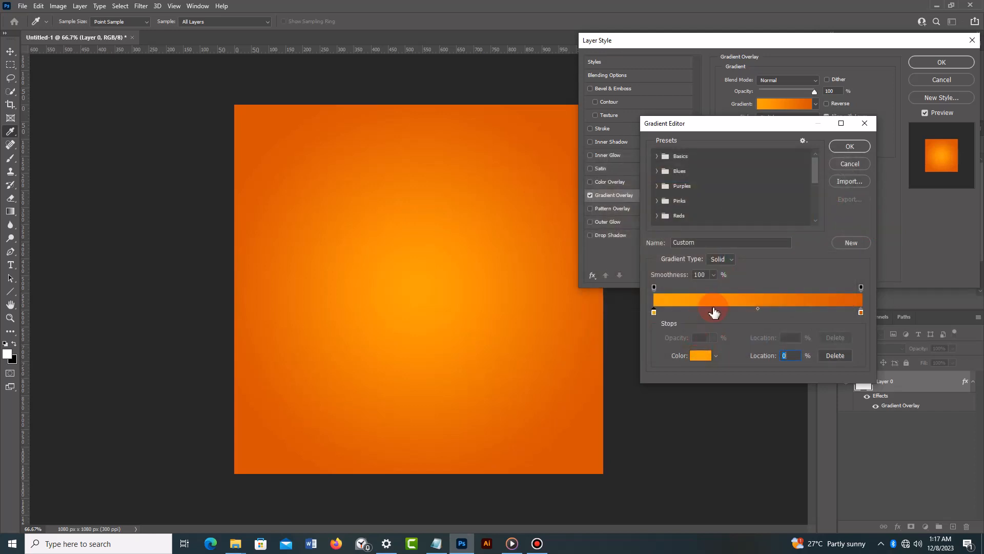
pyautogui.click(855, 150)
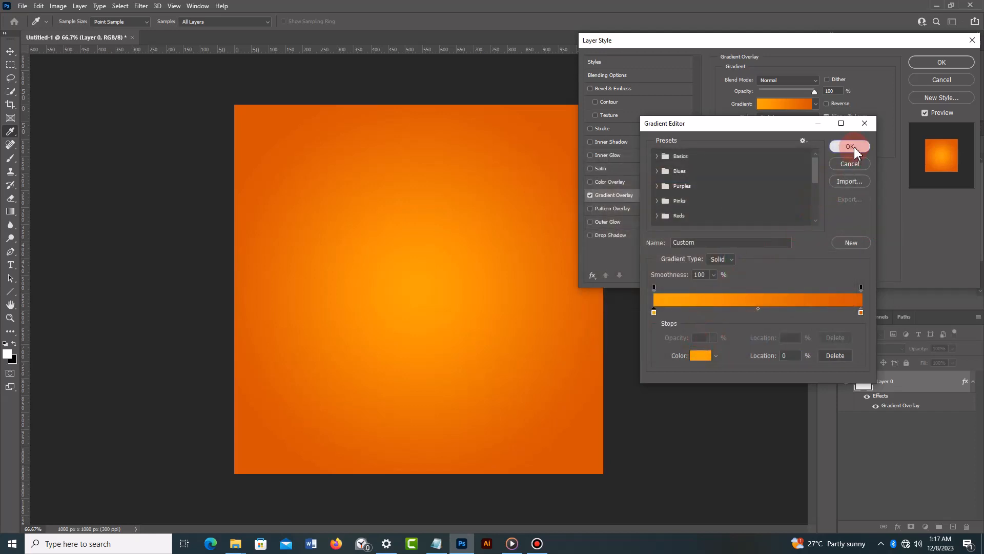
pyautogui.click(803, 118)
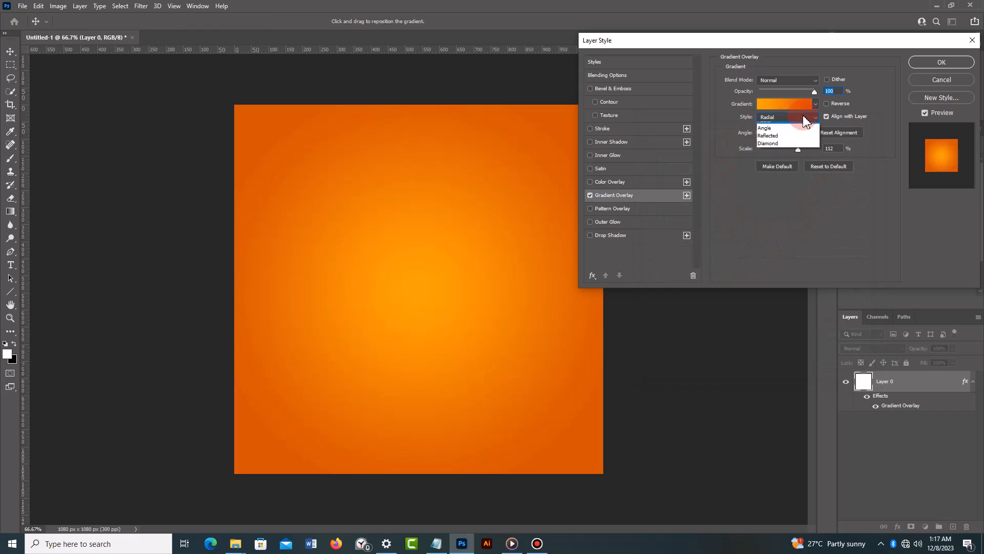
pyautogui.click(803, 123)
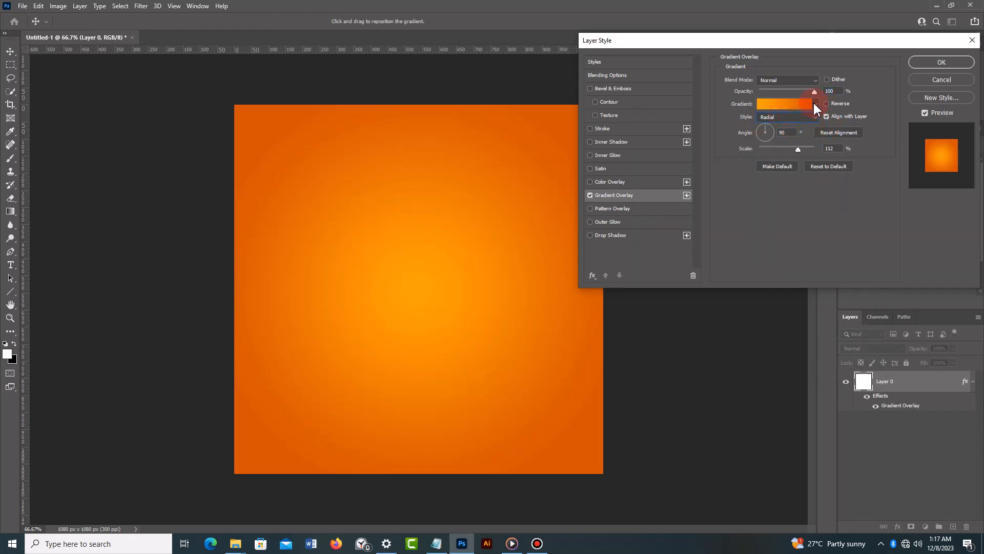
# - Use ffa300 for the gradient's start stop and d55400 for its end stop, and apply the Gradient Overlay
pyautogui.click(792, 103)
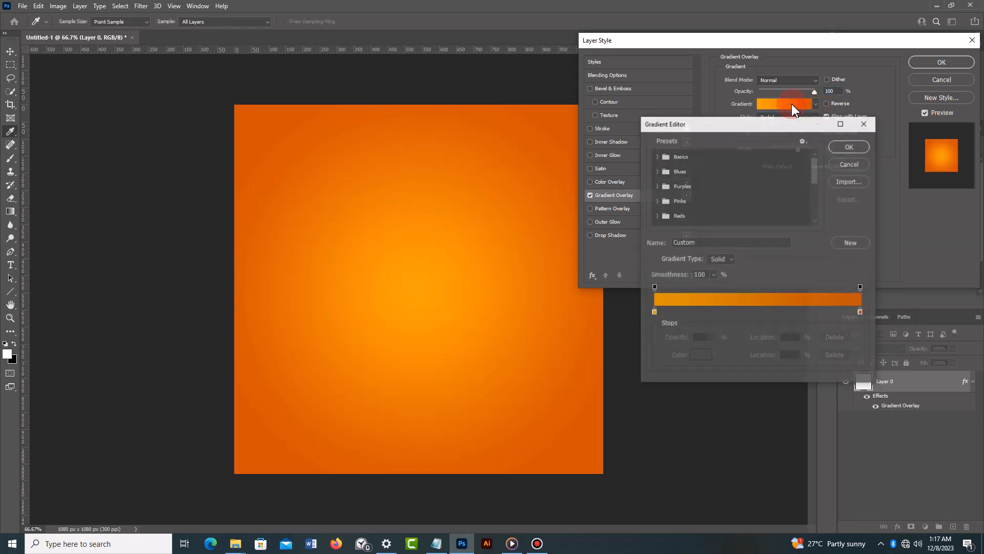
pyautogui.doubleClick(653, 313)
pyautogui.click(774, 344)
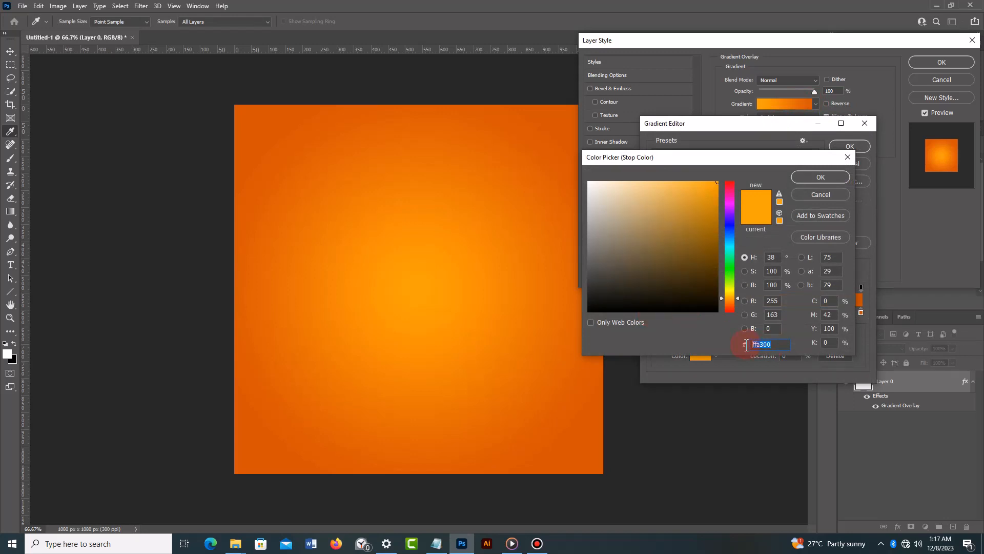
pyautogui.click(821, 178)
pyautogui.doubleClick(862, 314)
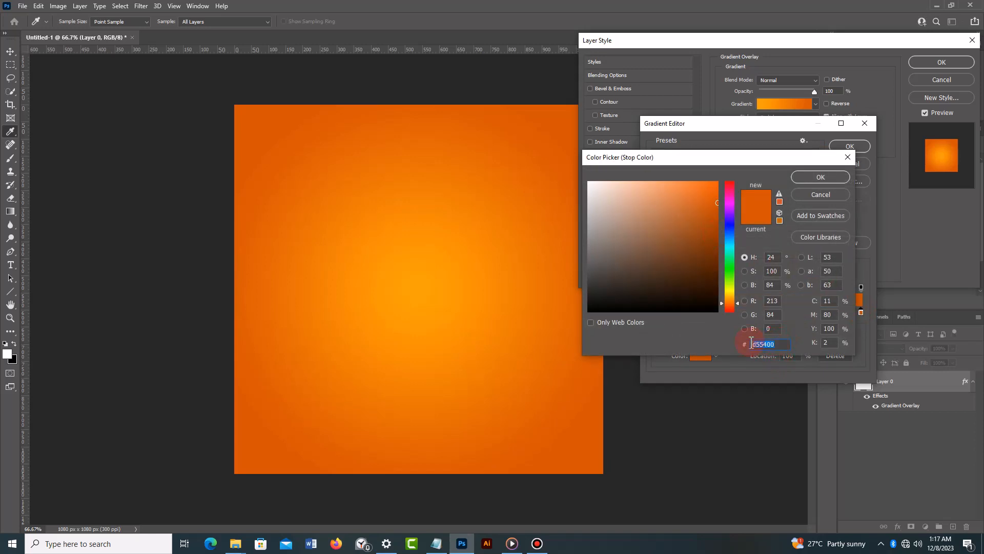
pyautogui.click(821, 195)
pyautogui.click(849, 147)
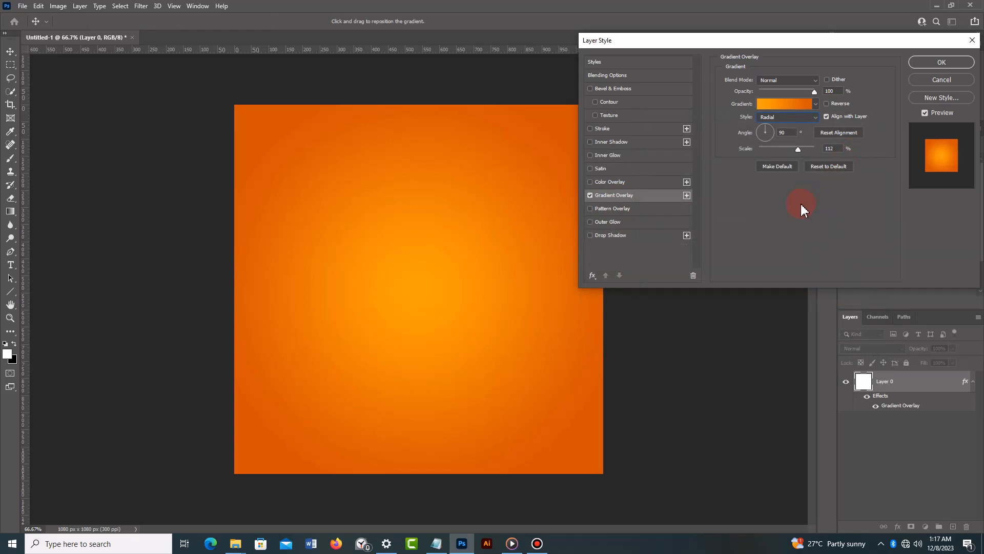
pyautogui.click(949, 62)
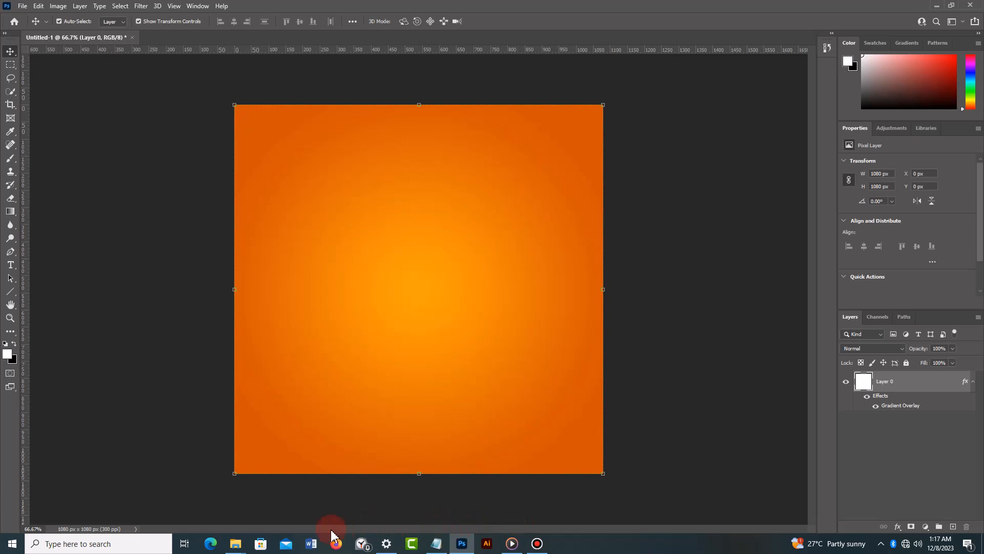
# - Place the Sunburst image from the pizza flyer folder across the whole canvas and set its blend mode to Soft Light
pyautogui.moveTo(236, 549)
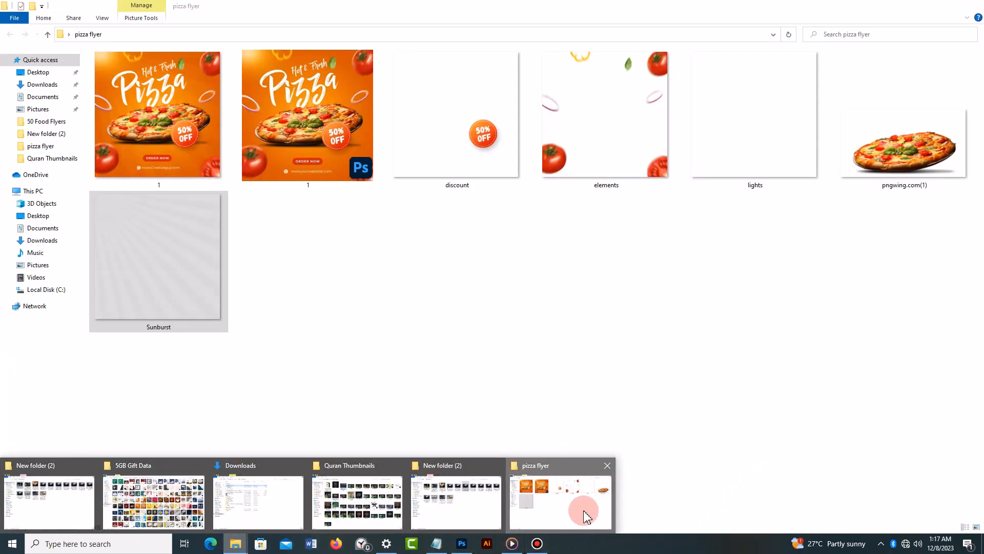
pyautogui.click(581, 510)
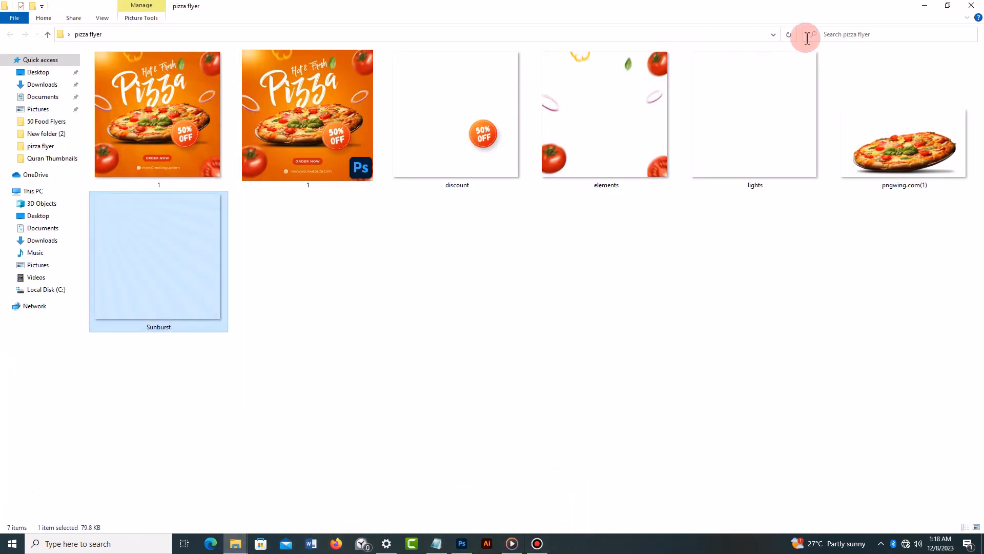
pyautogui.click(947, 6)
pyautogui.moveTo(589, 40); pyautogui.dragTo(490, 204)
pyautogui.moveTo(508, 461); pyautogui.dragTo(509, 176)
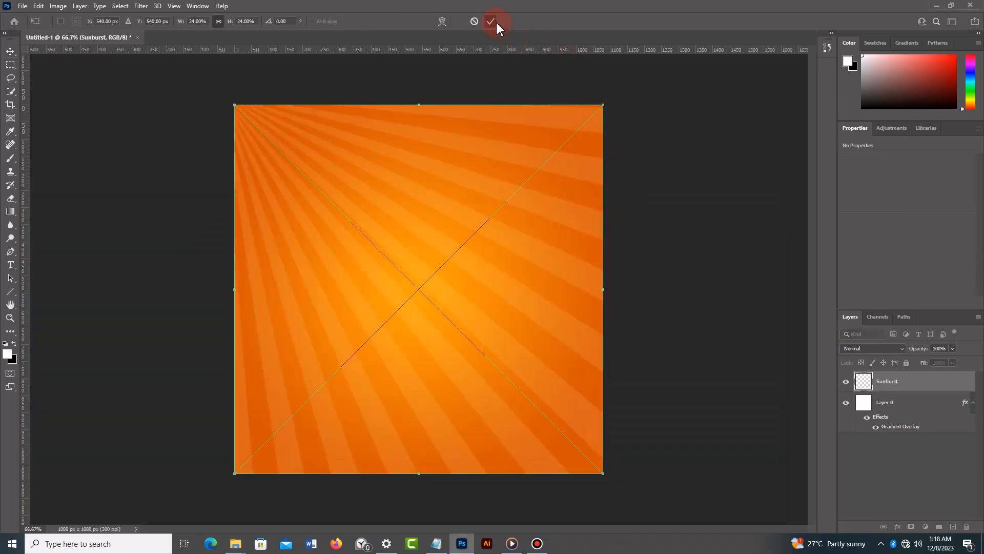
pyautogui.click(491, 21)
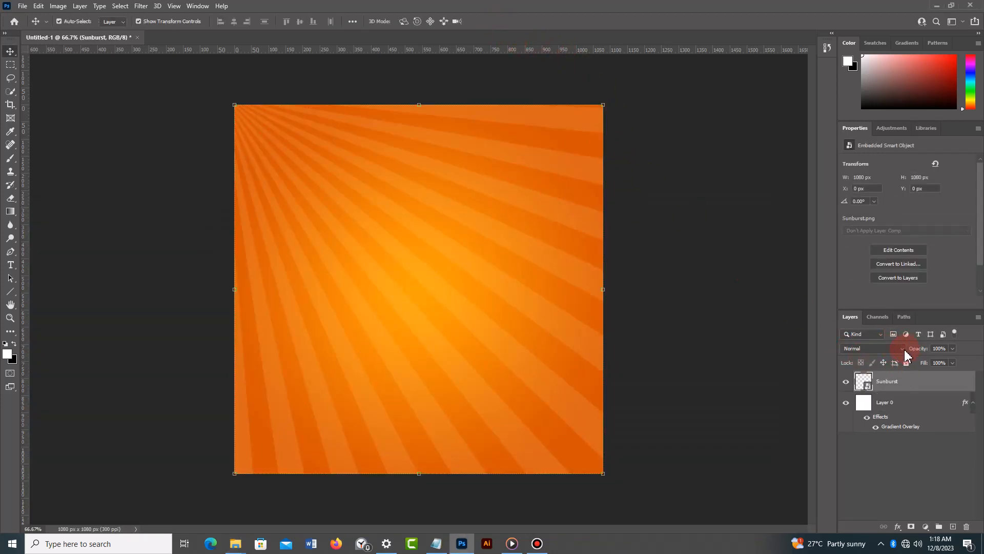
pyautogui.click(903, 349)
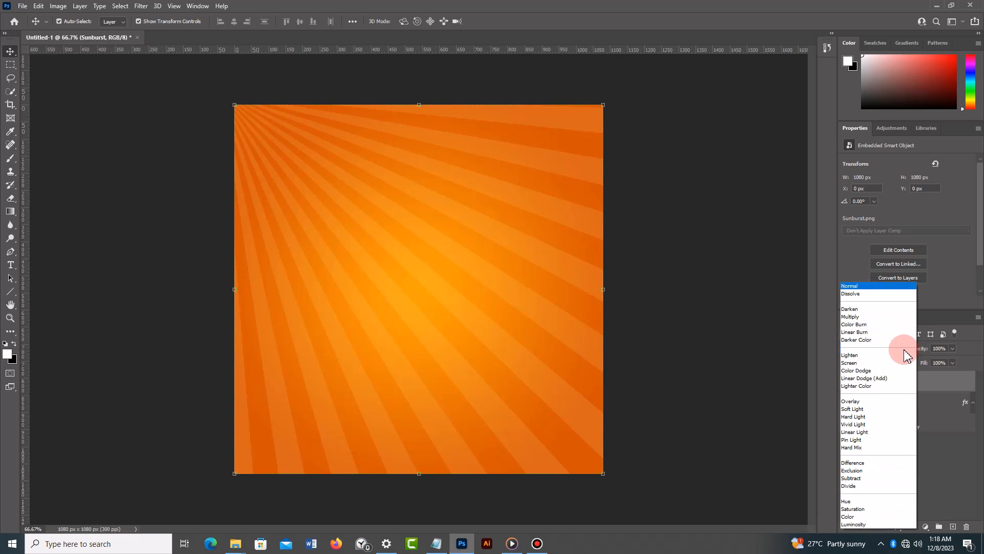
pyautogui.click(873, 409)
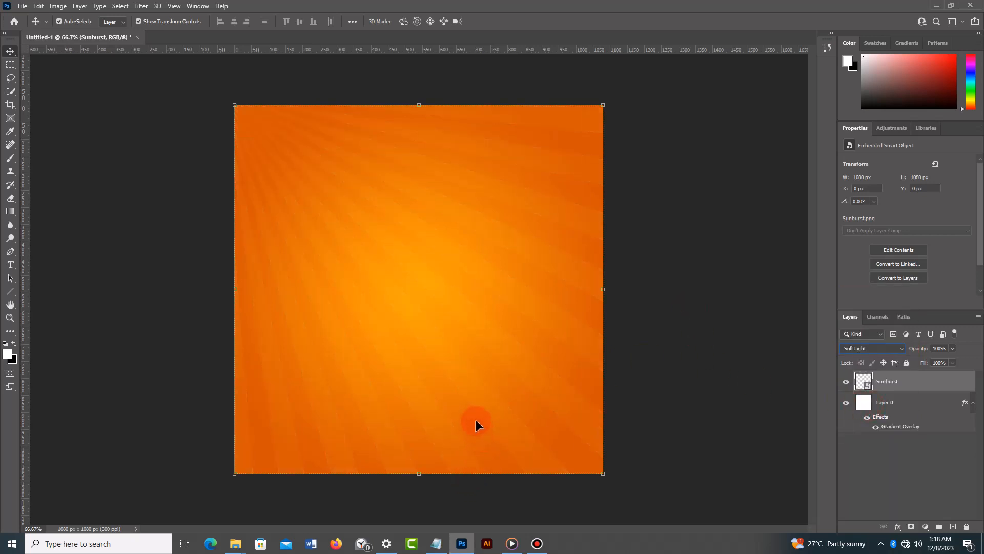
# - Place the lights image from the pizza flyer folder over the sunburst, filling the canvas
pyautogui.moveTo(233, 548)
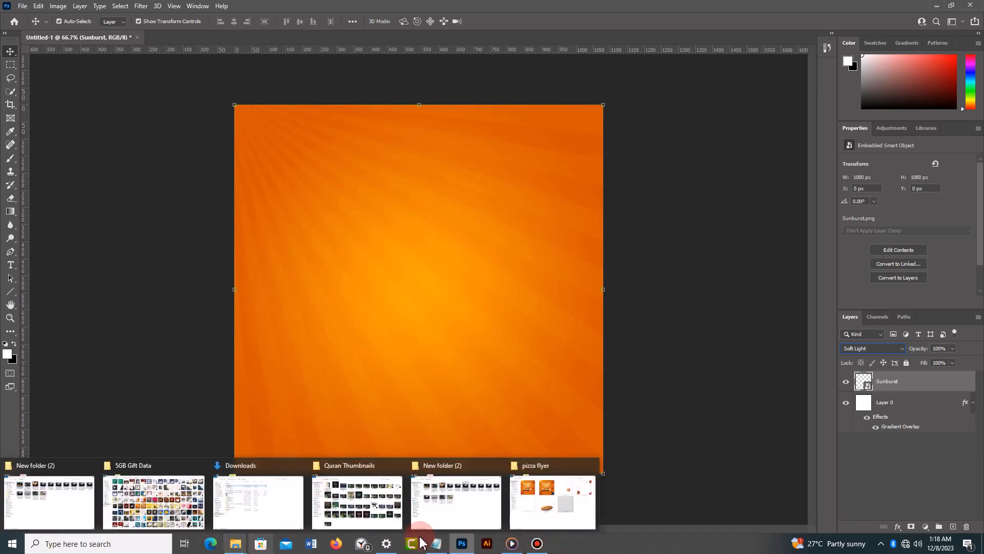
pyautogui.click(558, 492)
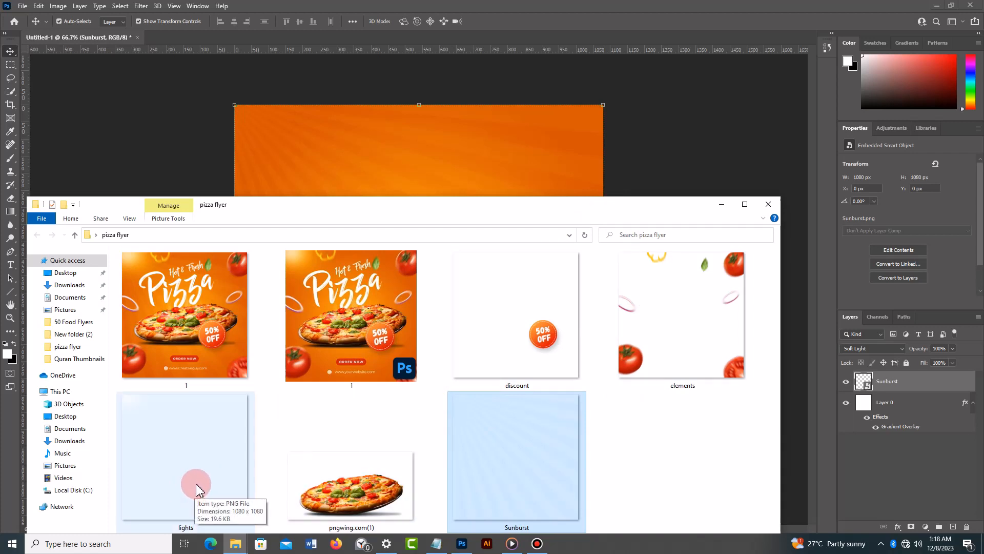
pyautogui.moveTo(196, 487); pyautogui.dragTo(344, 168)
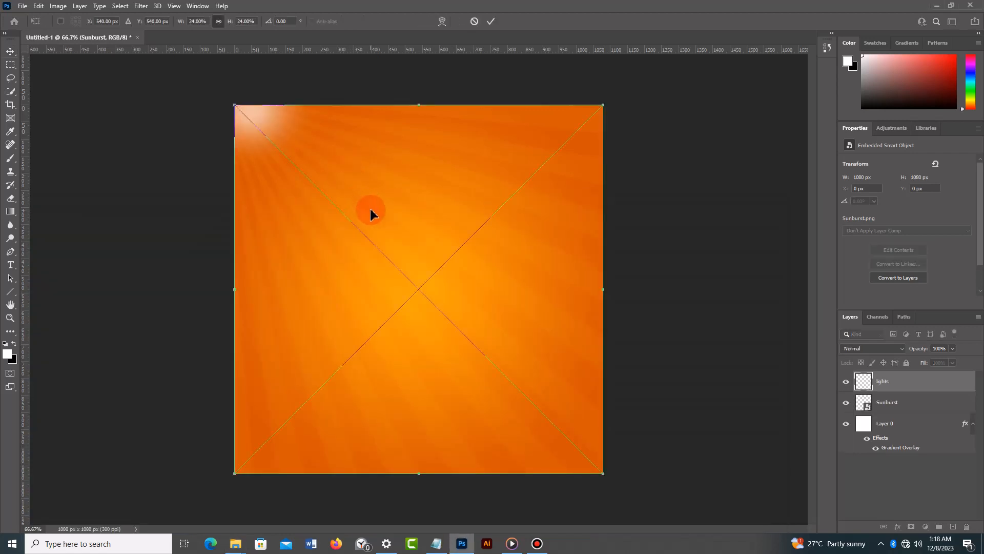
pyautogui.click(492, 22)
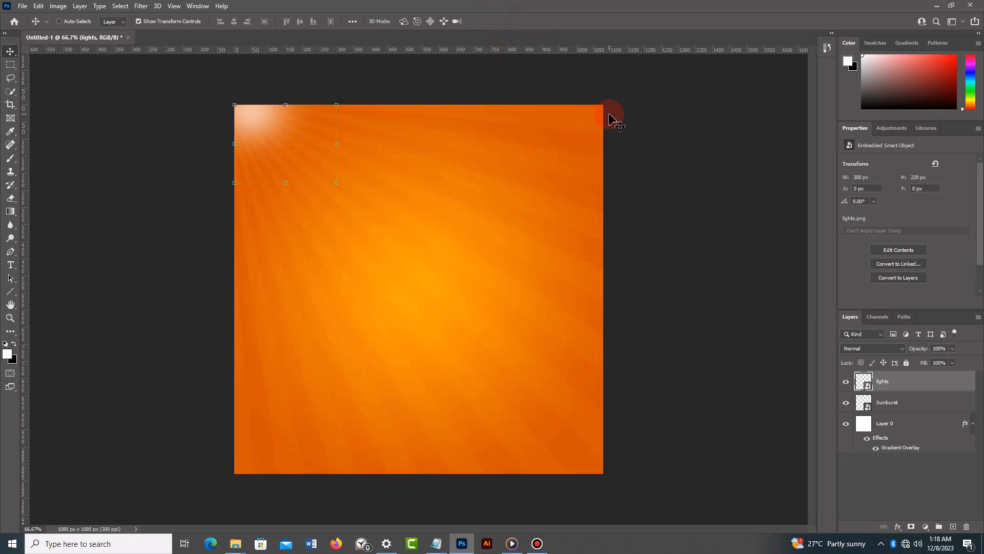
# - Duplicate the lights layer and try to transform the copied corner glow
pyautogui.hotkey('ctrl', 'j')
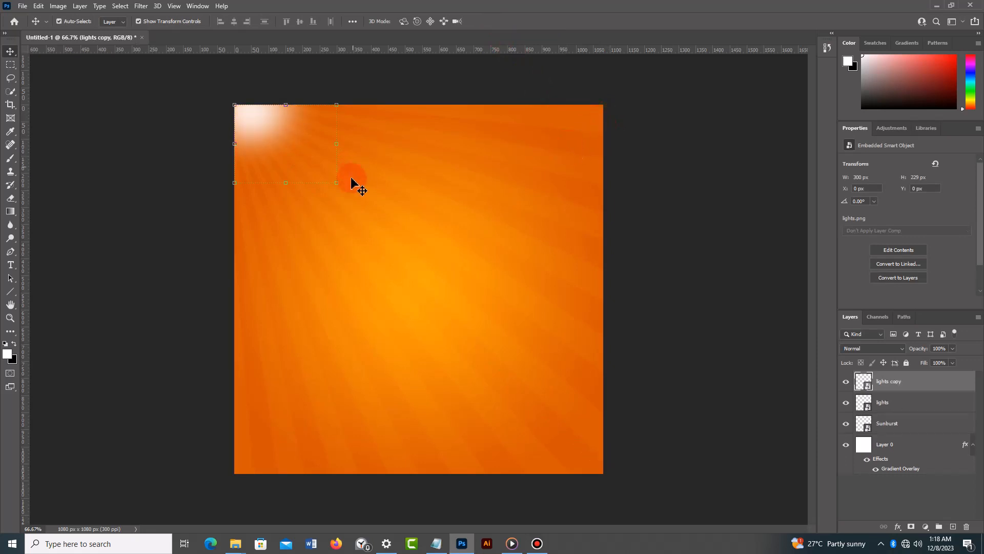
pyautogui.click(340, 183)
pyautogui.moveTo(346, 194); pyautogui.dragTo(351, 198)
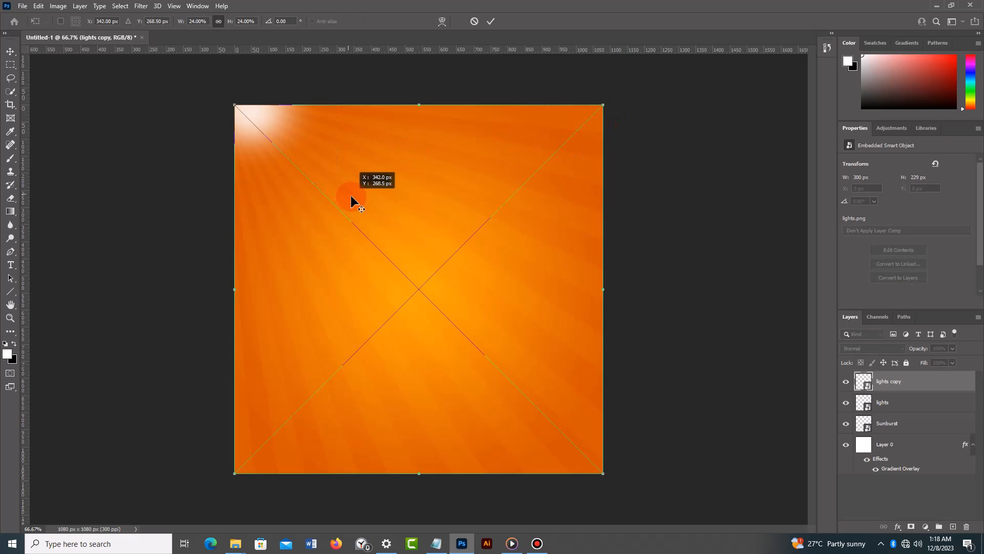
pyautogui.click(491, 21)
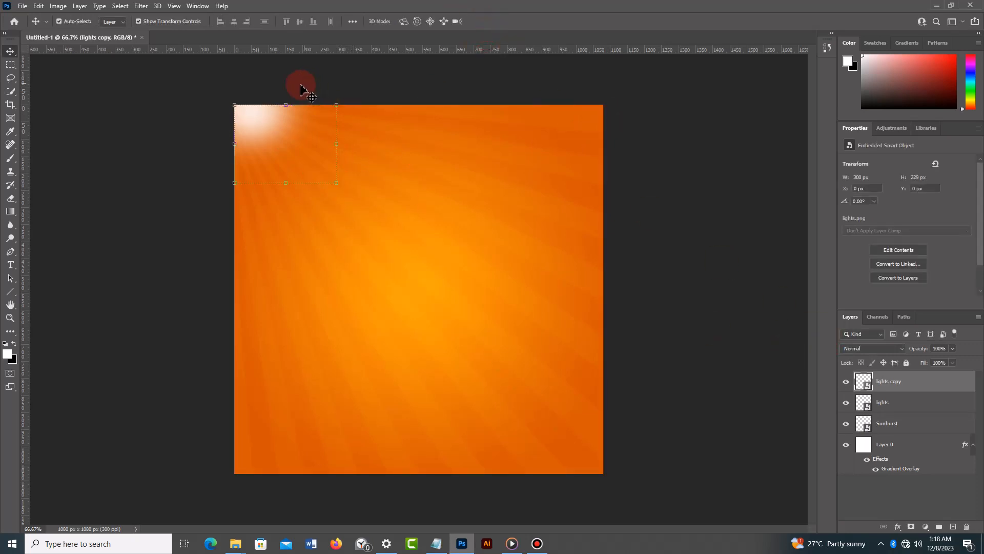
# - Enlarge the copied corner glow on the lights copy layer slightly, to about 333 x 254 px, and apply the transform
pyautogui.click(338, 184)
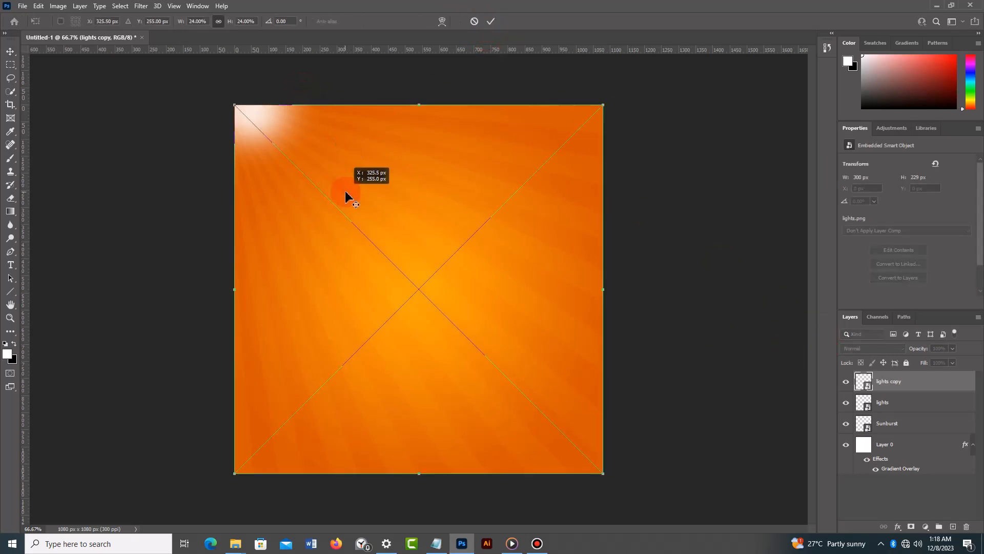
pyautogui.moveTo(604, 105); pyautogui.dragTo(632, 95)
pyautogui.moveTo(247, 127); pyautogui.dragTo(258, 135)
pyautogui.click(492, 21)
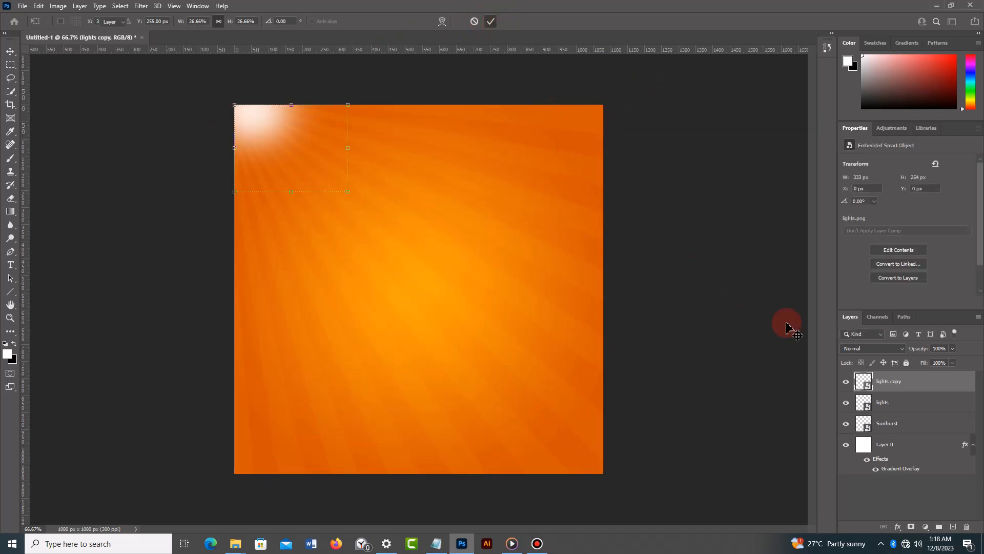
# - Set the blend mode of the original lights layer to Overlay and deselect it
pyautogui.click(891, 403)
pyautogui.click(901, 353)
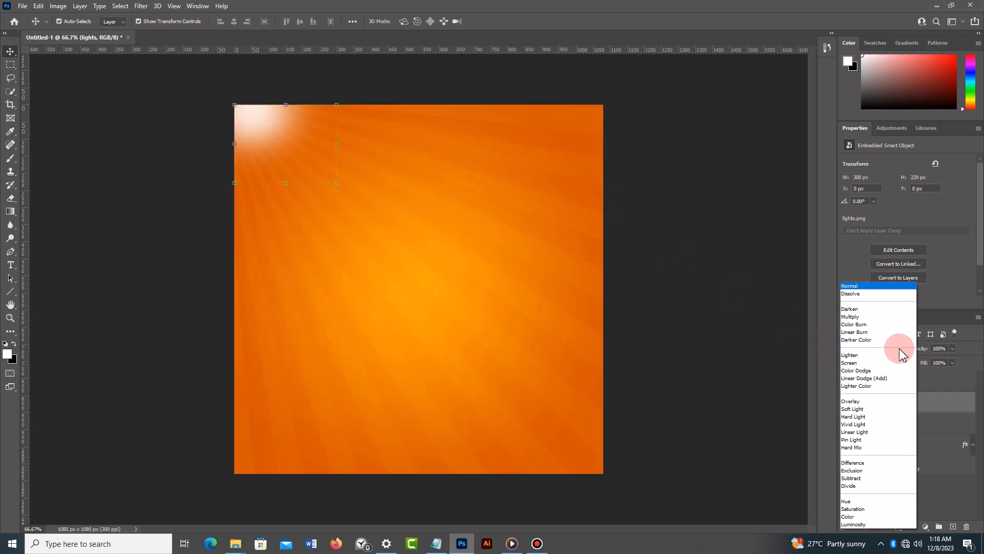
pyautogui.click(869, 402)
pyautogui.click(715, 286)
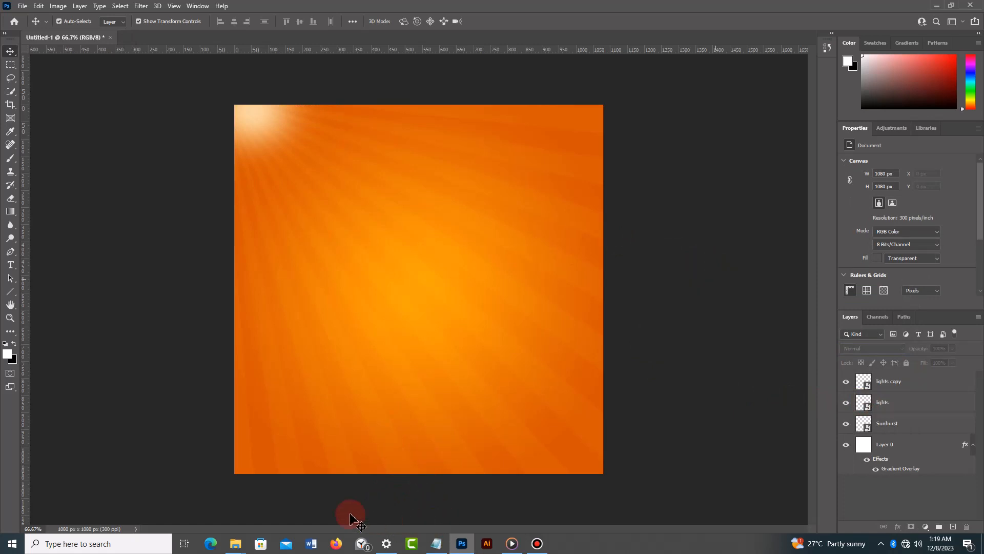
# - Place the elements image from the pizza flyer folder over the lights layers, filling the whole canvas
pyautogui.moveTo(245, 550)
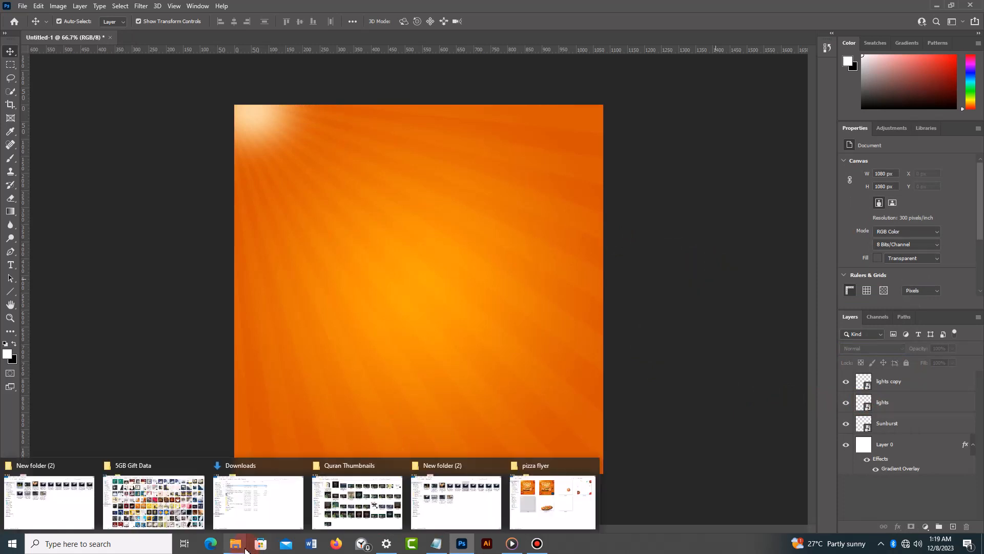
pyautogui.click(547, 514)
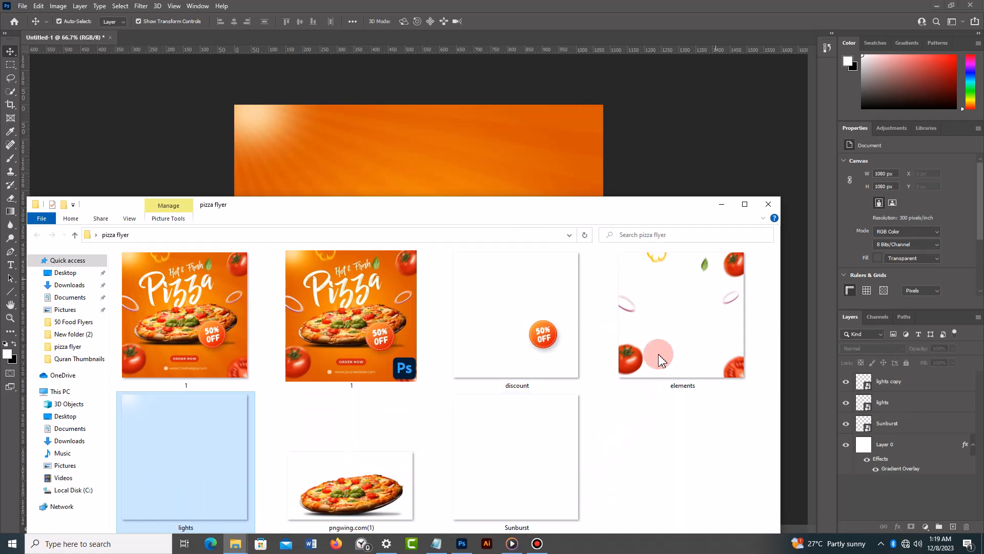
pyautogui.moveTo(660, 355); pyautogui.dragTo(458, 162)
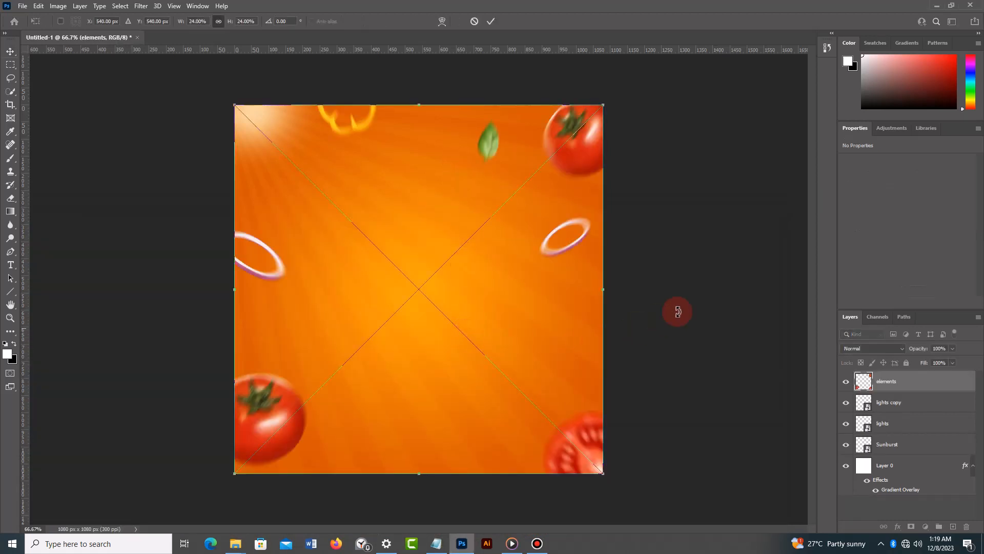
pyautogui.click(491, 22)
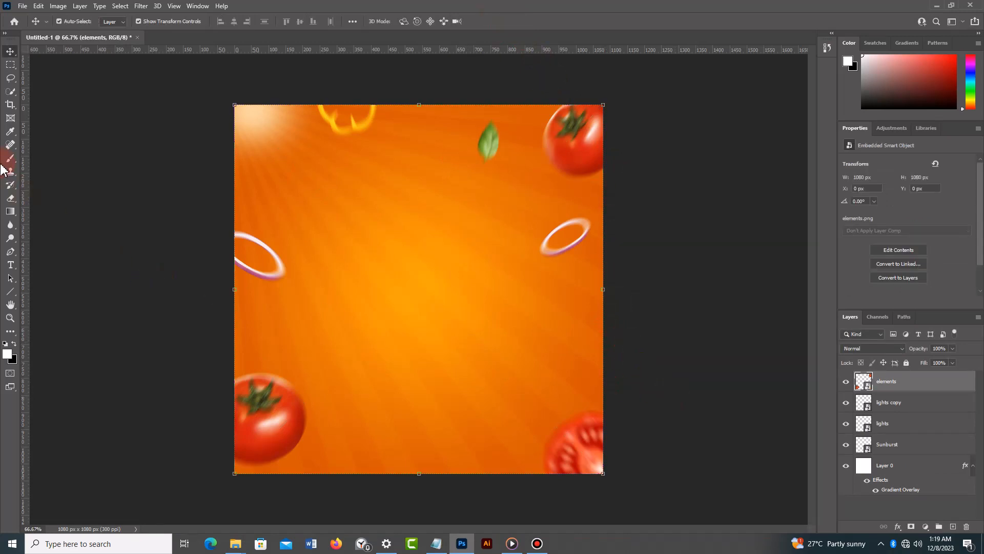
# - Add the white headline text "PiZZa" in the Billy Ohio font at 49.41 pt in the upper middle of the canvas
pyautogui.click(10, 266)
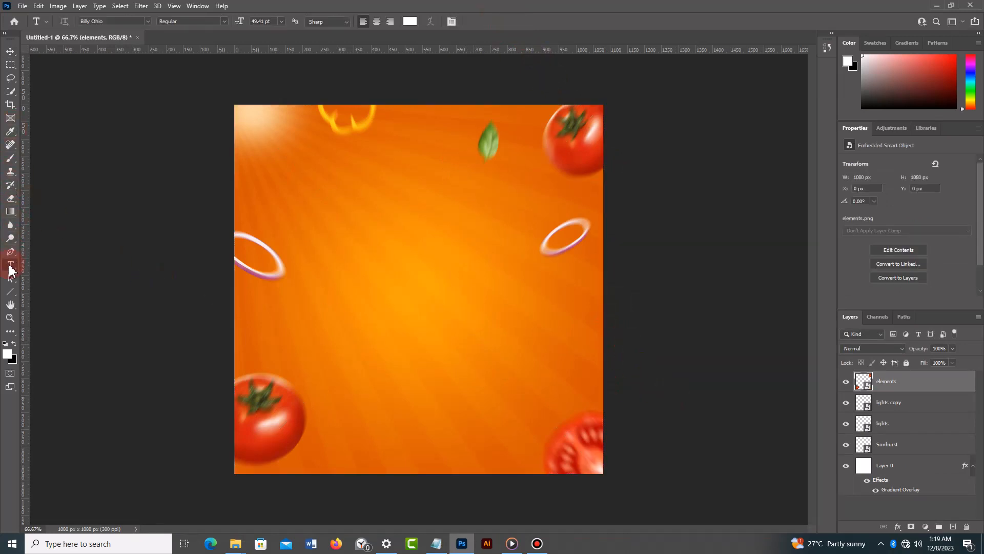
pyautogui.click(69, 267)
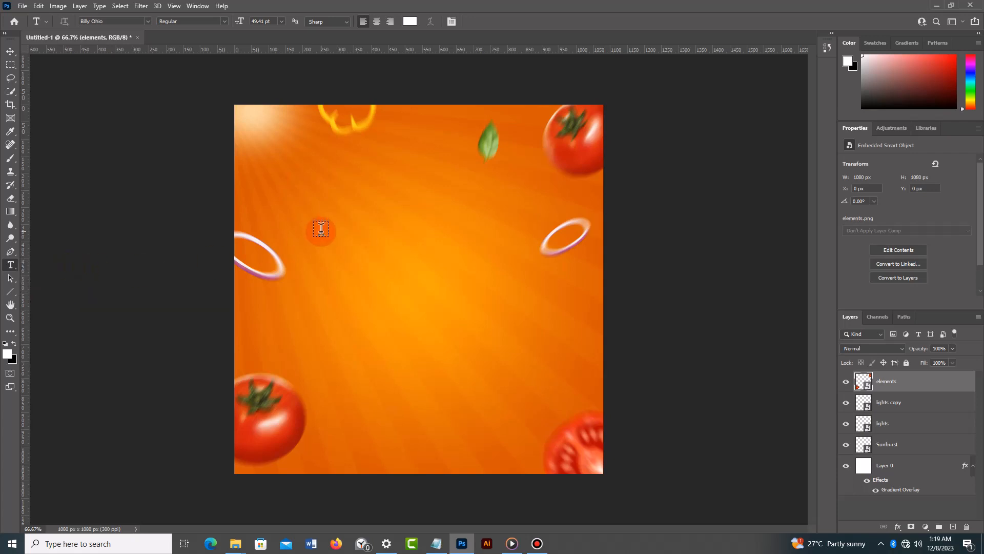
pyautogui.click(399, 251)
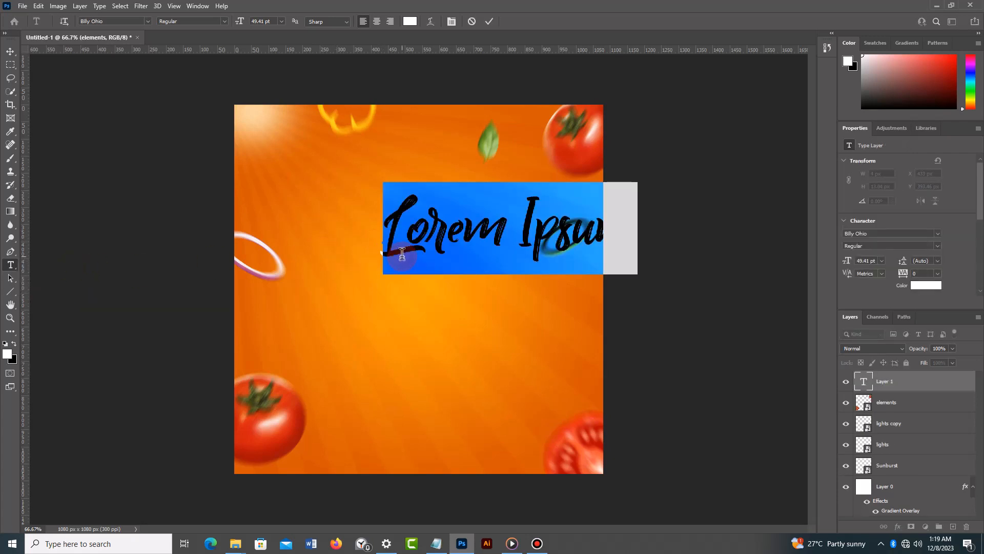
pyautogui.press('BackSpace')
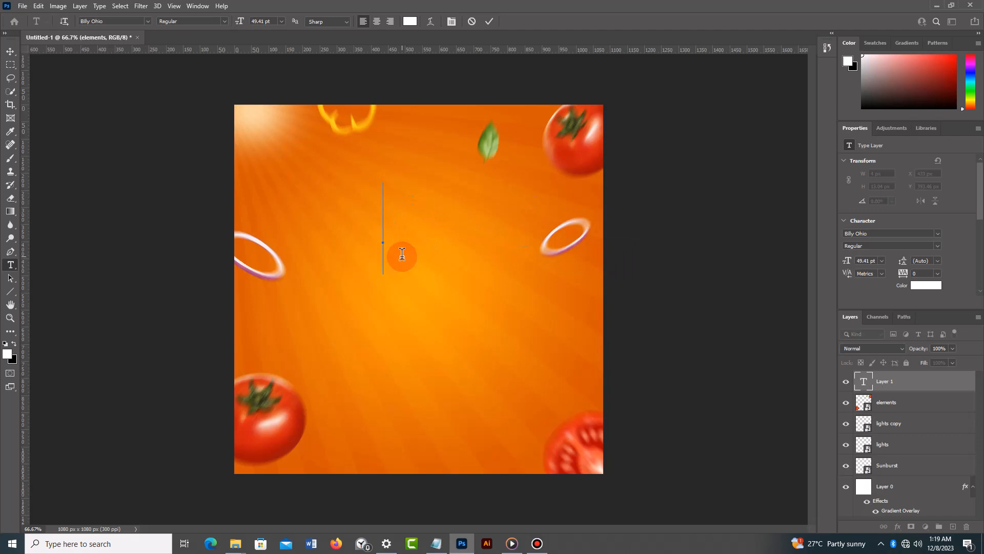
pyautogui.write('P')
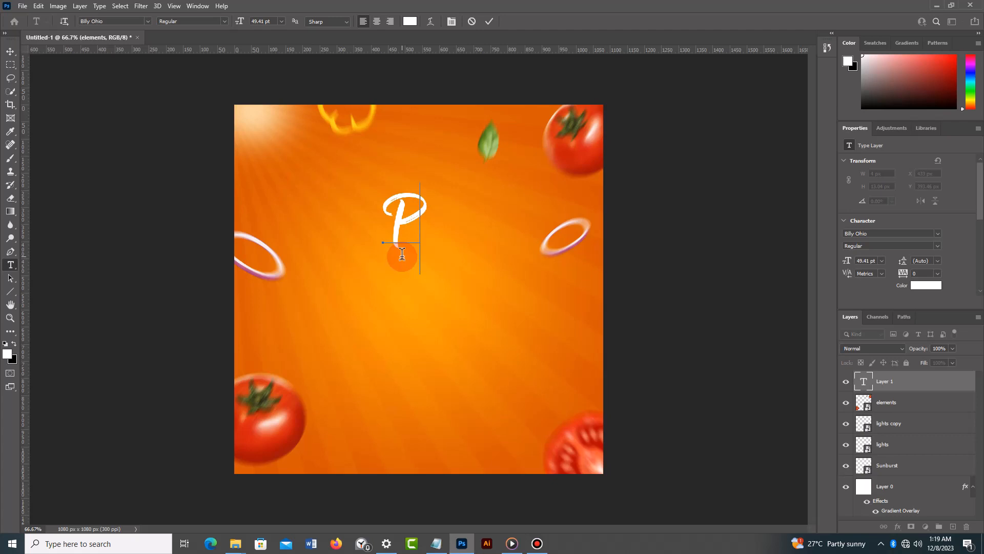
pyautogui.write('IZ')
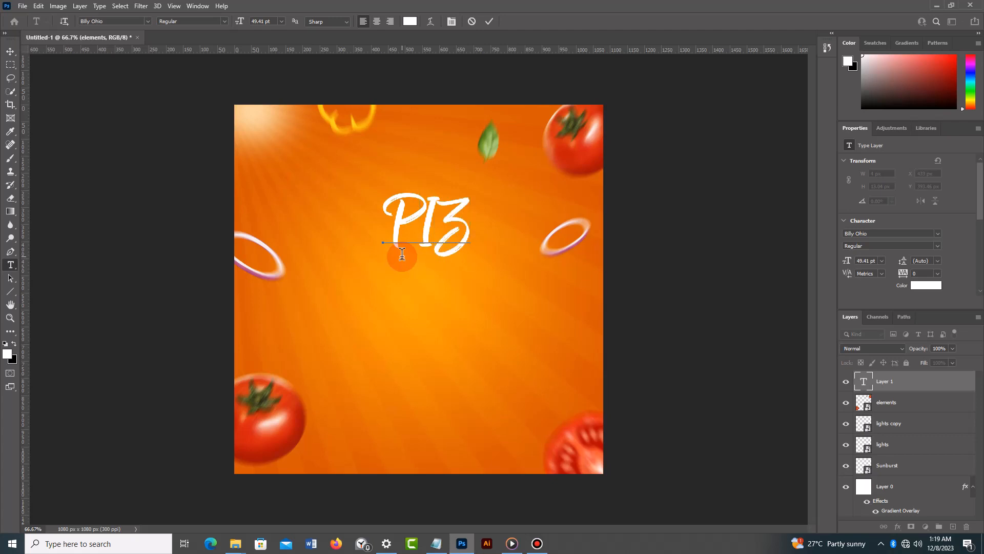
pyautogui.write('Z')
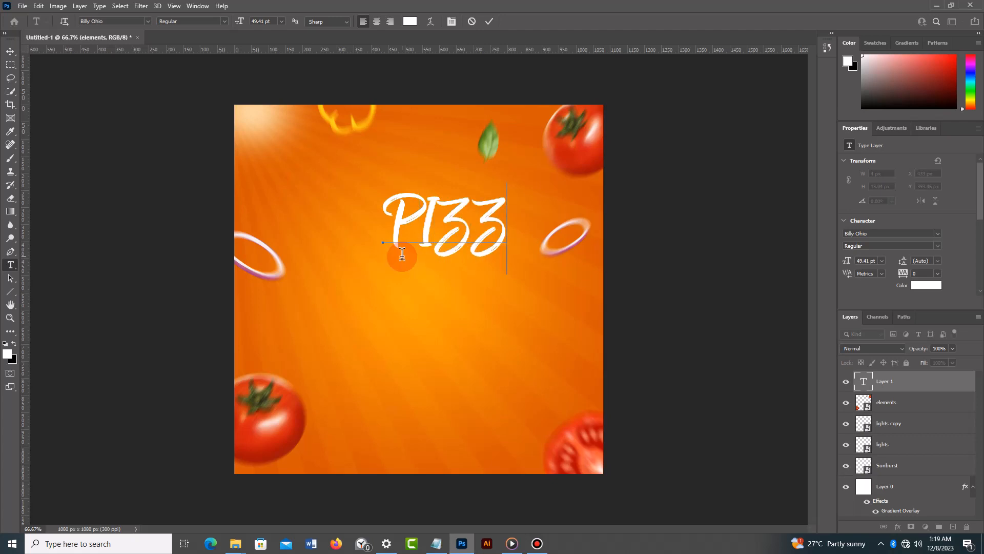
pyautogui.press('BackSpace')
pyautogui.press('BackSpace')
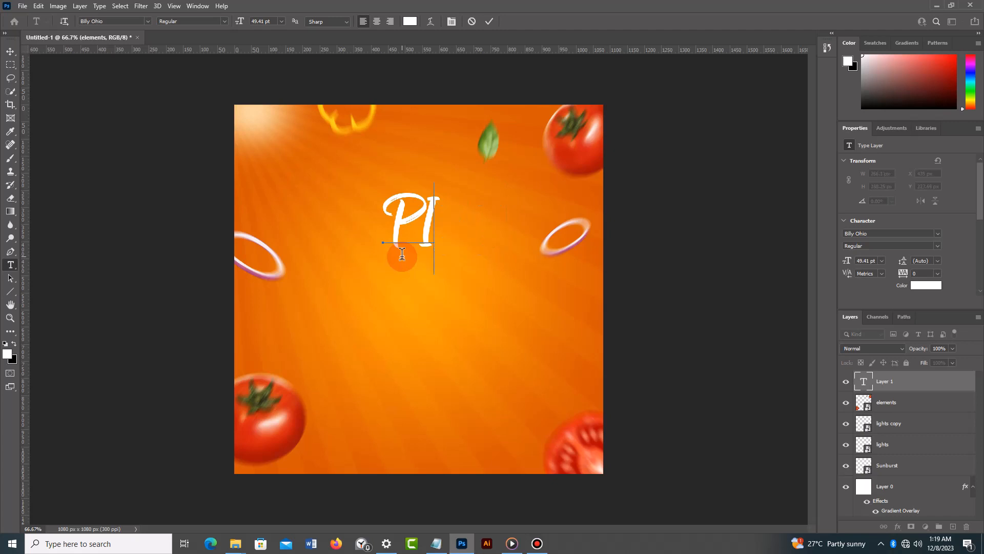
pyautogui.press('BackSpace')
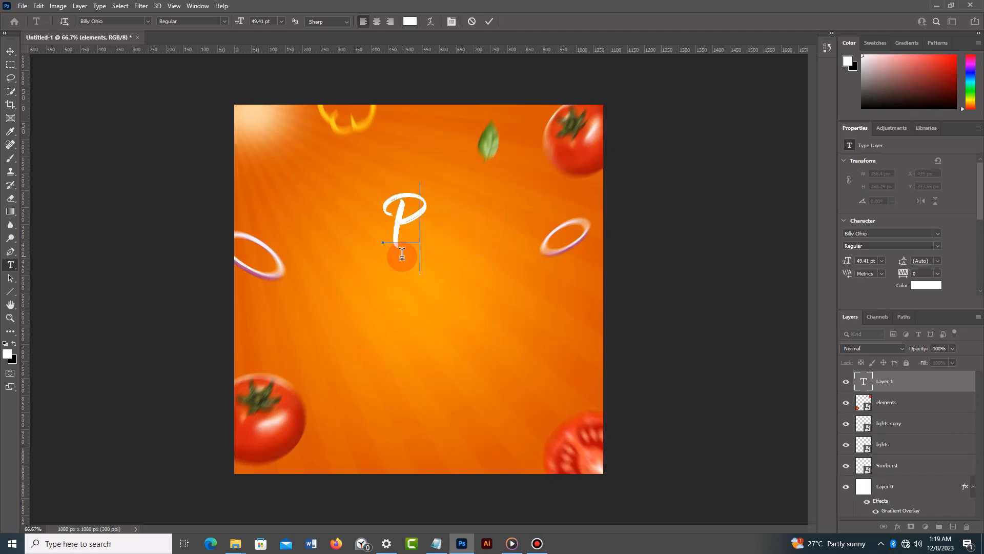
pyautogui.write('iz')
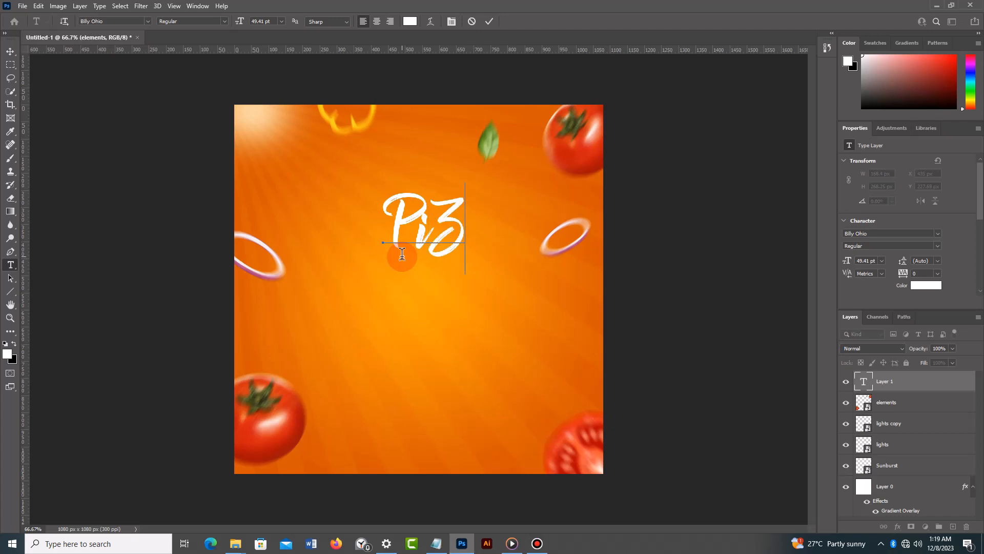
pyautogui.write('z')
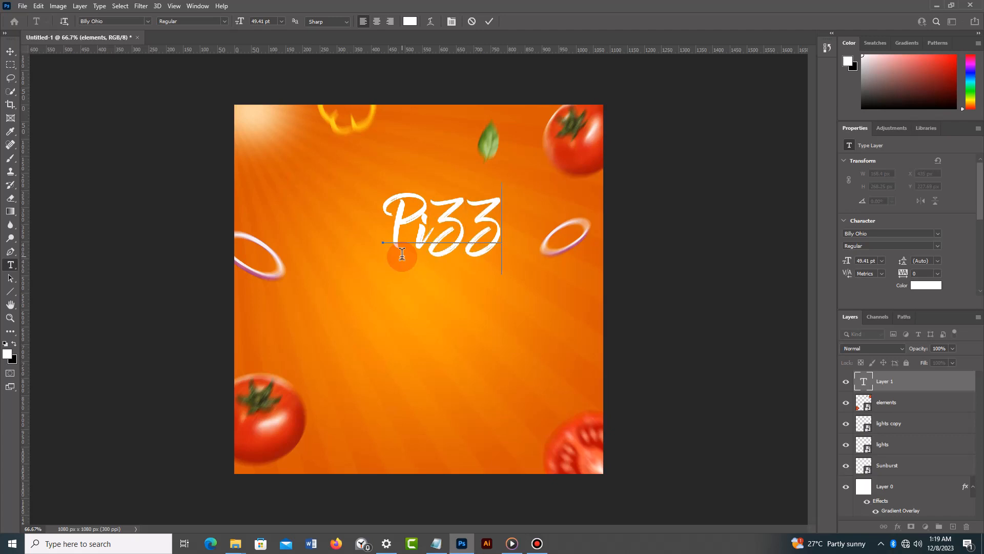
pyautogui.write('a')
pyautogui.press('BackSpace')
pyautogui.write('A')
pyautogui.press('BackSpace')
pyautogui.write('A')
pyautogui.press('BackSpace')
pyautogui.write('a')
pyautogui.click(489, 22)
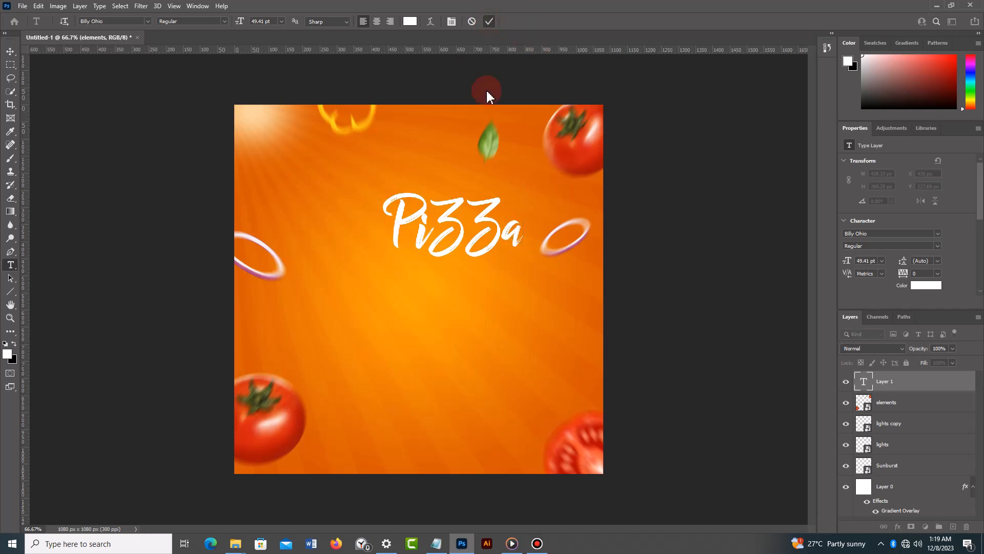
# - Rotate the PiZZa headline by about -8.65°, scale it to about 150% and center it horizontally in the canvas's upper half
pyautogui.click(11, 53)
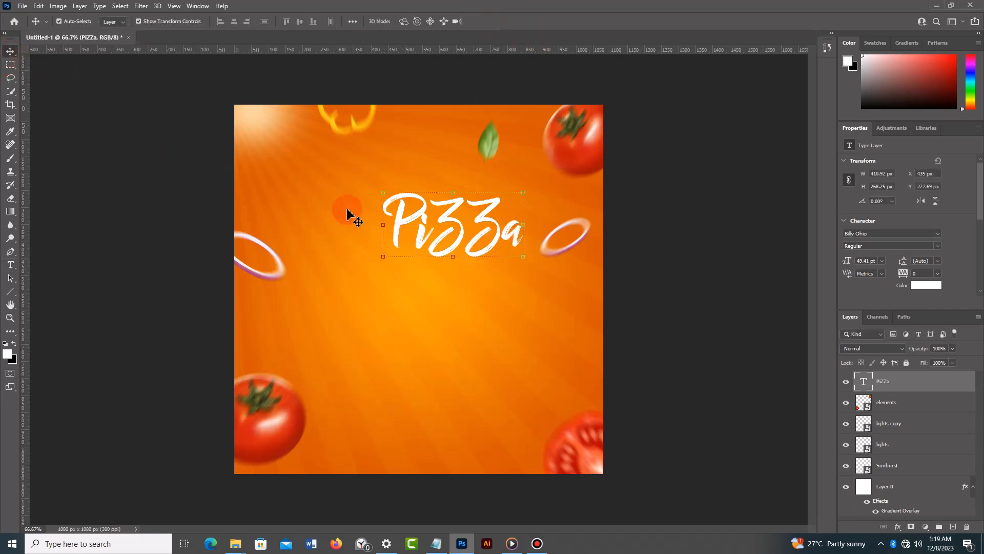
pyautogui.moveTo(499, 241); pyautogui.dragTo(528, 232)
pyautogui.hotkey('ctrl', 't')
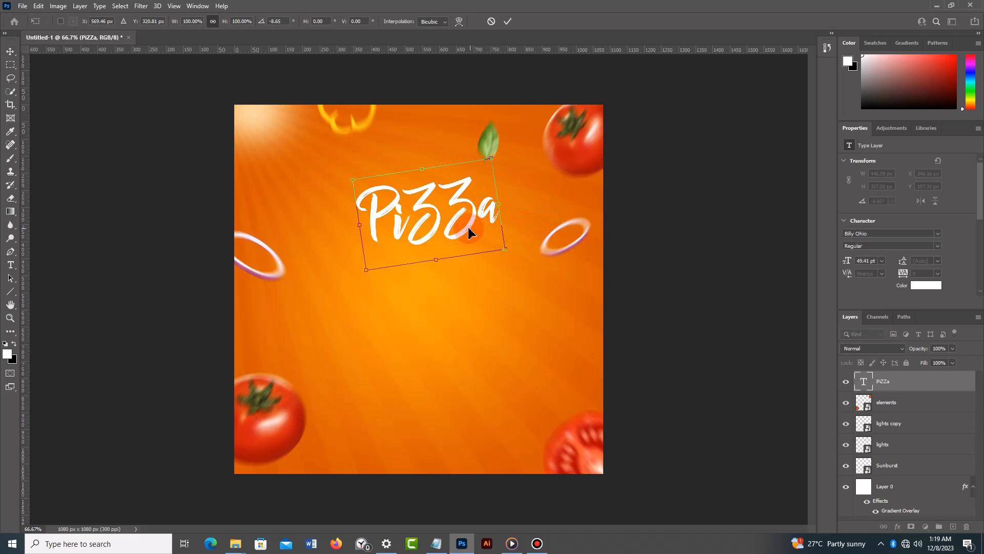
pyautogui.moveTo(468, 230); pyautogui.dragTo(526, 280)
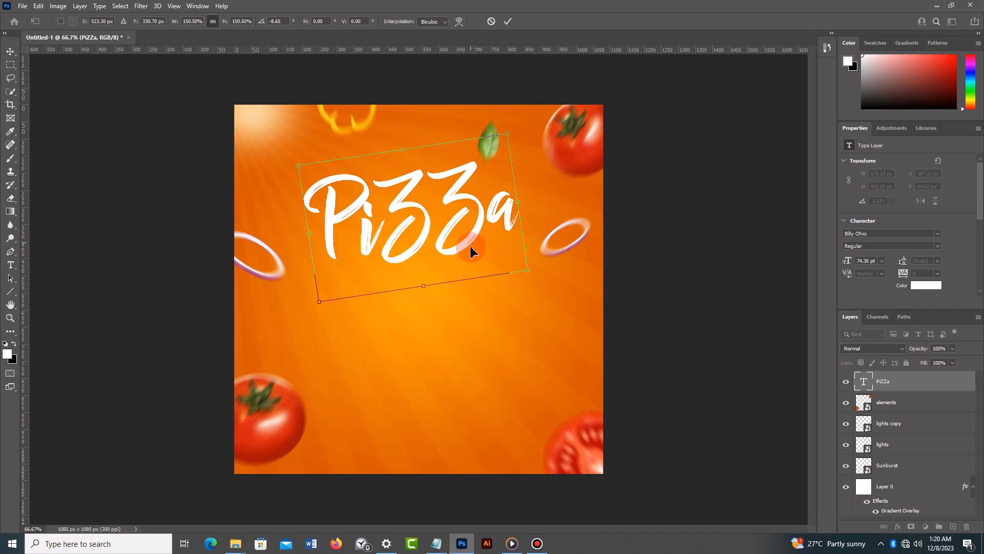
pyautogui.moveTo(470, 251); pyautogui.dragTo(474, 258)
pyautogui.moveTo(473, 255); pyautogui.dragTo(473, 254)
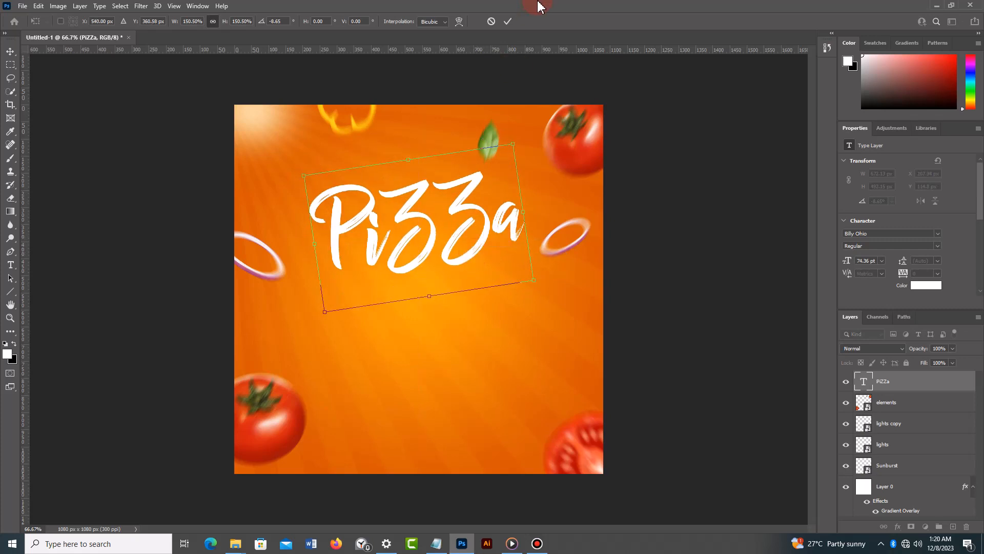
pyautogui.click(508, 22)
# - Duplicate the PiZZa headline, shrink the copy to about 32 pt and place it centered just above the original
pyautogui.click(482, 250)
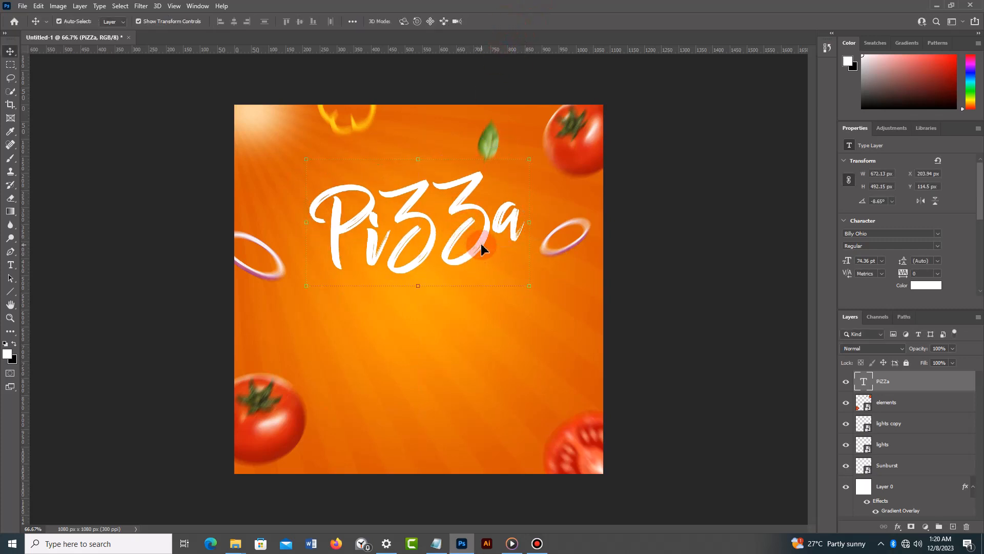
pyautogui.hotkey('ctrl', 'j')
pyautogui.moveTo(481, 248); pyautogui.dragTo(473, 201)
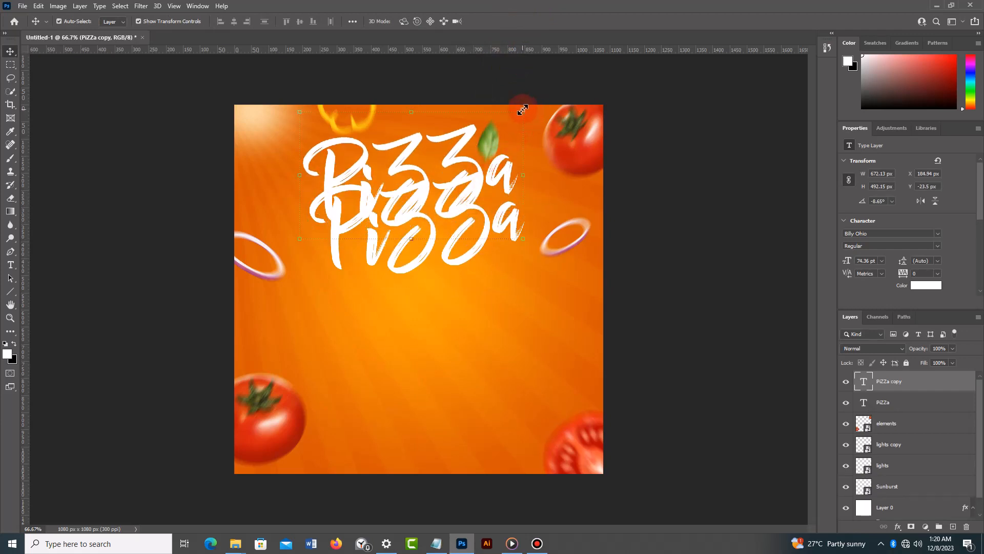
pyautogui.moveTo(522, 109); pyautogui.dragTo(476, 133)
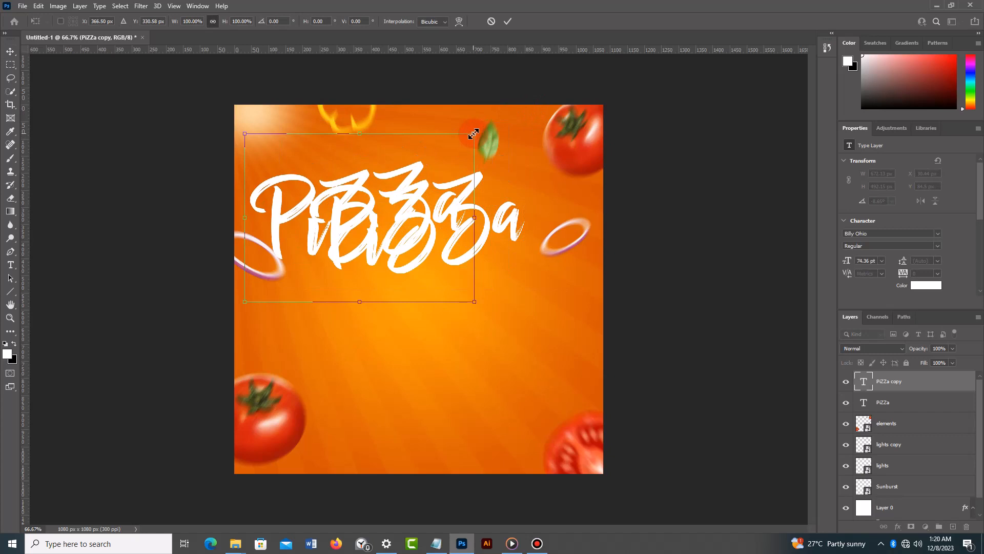
pyautogui.hotkey('ctrl', 'z')
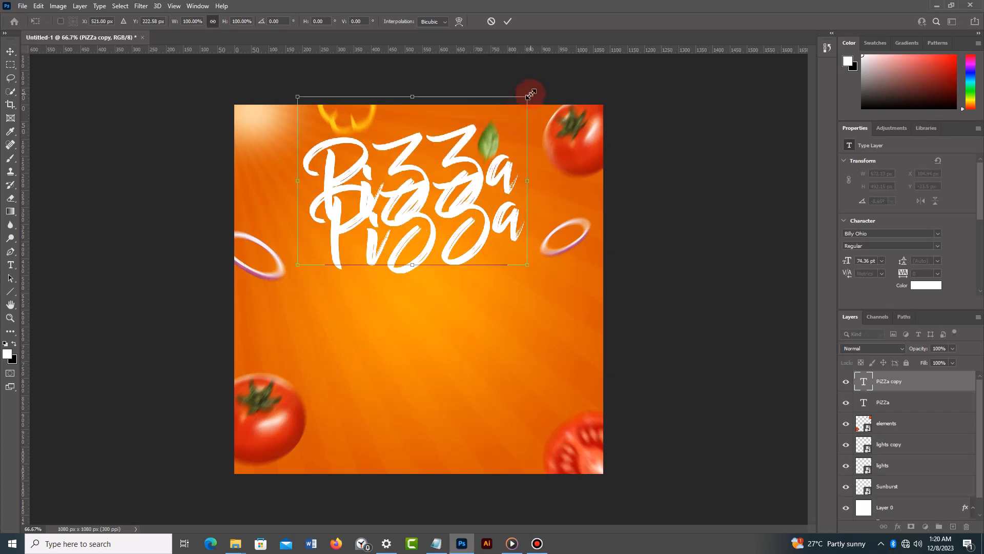
pyautogui.moveTo(527, 94); pyautogui.dragTo(439, 149)
pyautogui.press('Return')
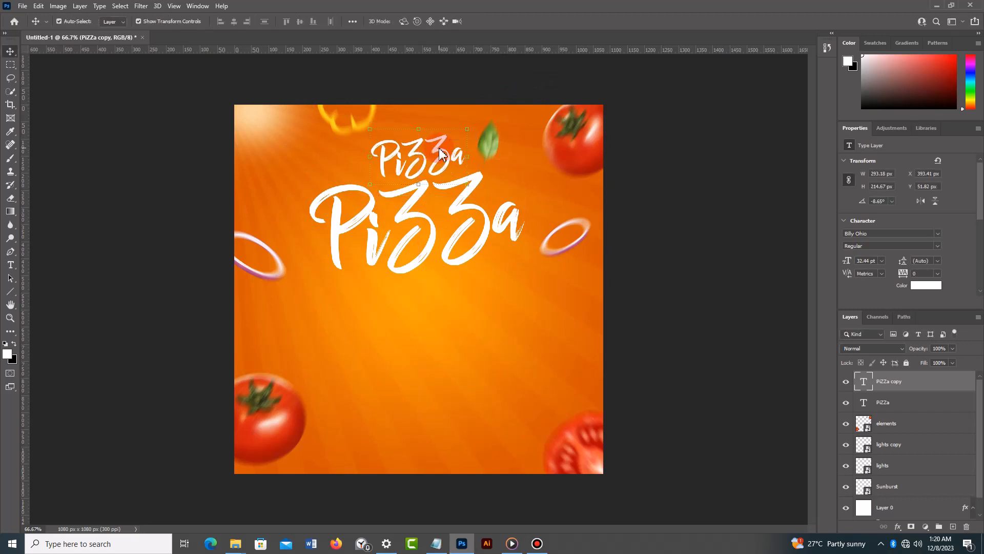
pyautogui.click(451, 85)
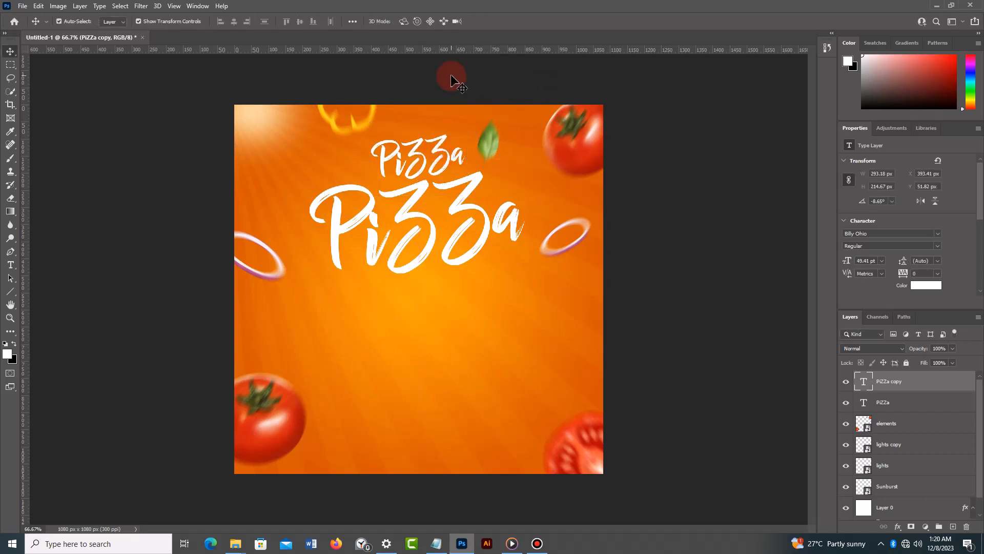
# - Replace the small copied headline's text with "Hot & Fresh" and set its font size to 20 pt
pyautogui.doubleClick(446, 156)
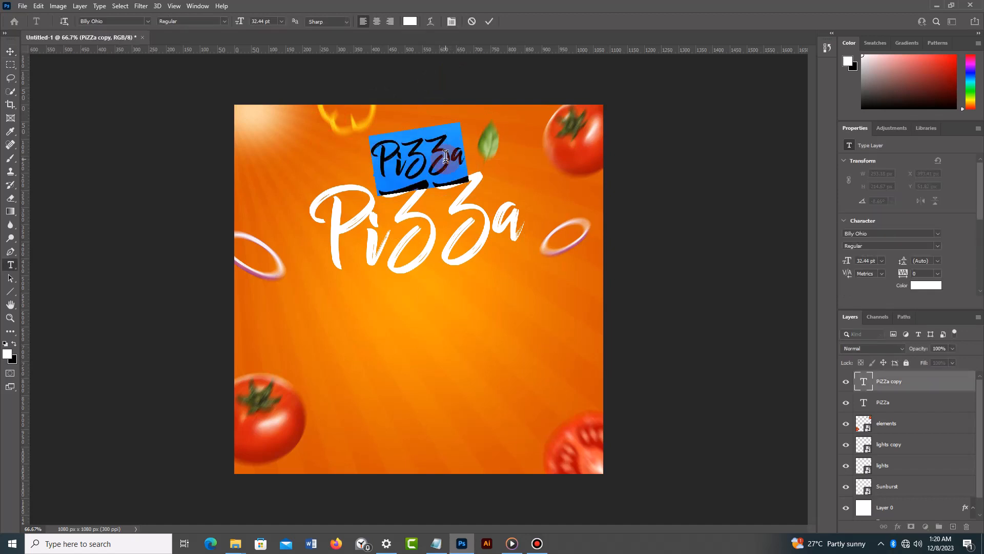
pyautogui.press('BackSpace')
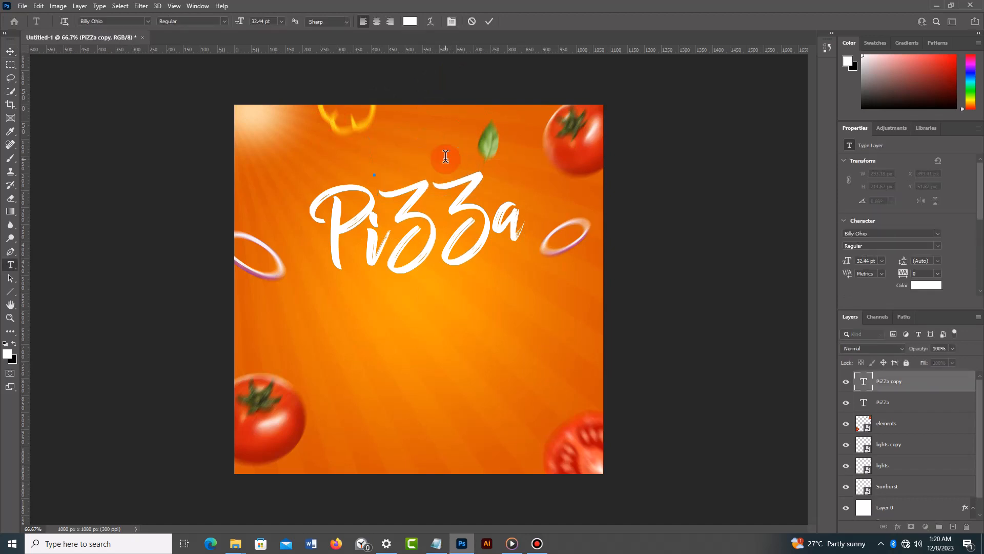
pyautogui.write('Hot & Fresh')
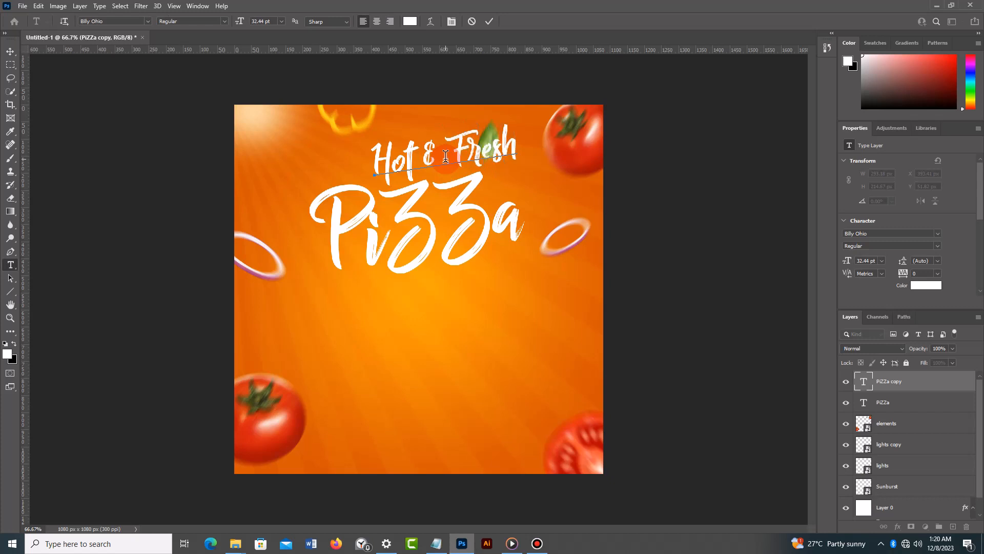
pyautogui.hotkey('ctrl', 'a')
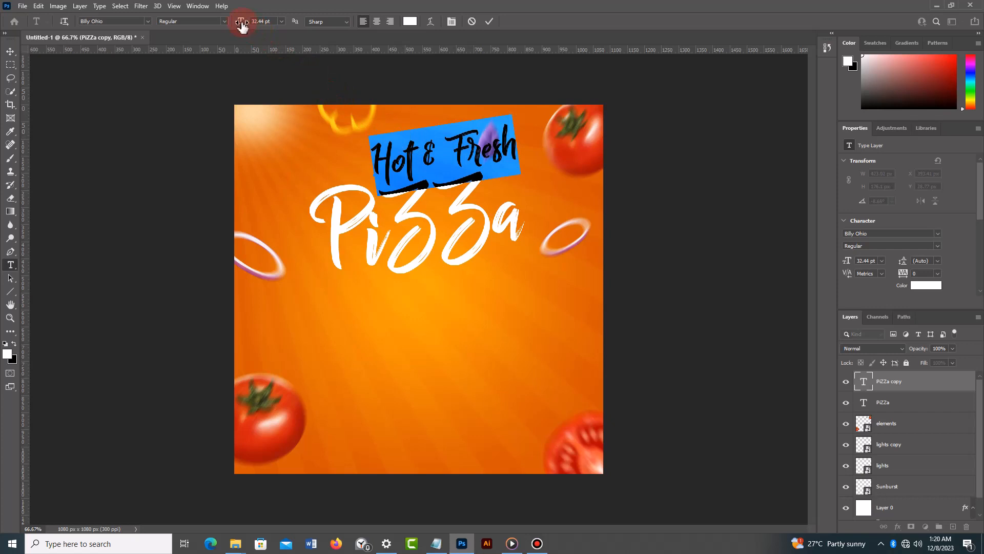
pyautogui.moveTo(243, 25); pyautogui.dragTo(237, 26)
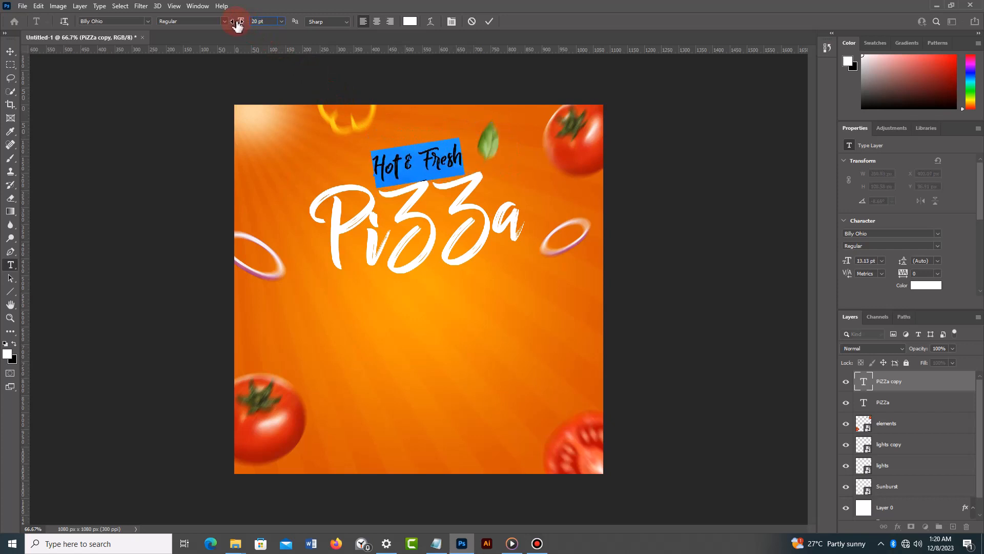
pyautogui.click(489, 22)
pyautogui.press('v')
pyautogui.click(700, 371)
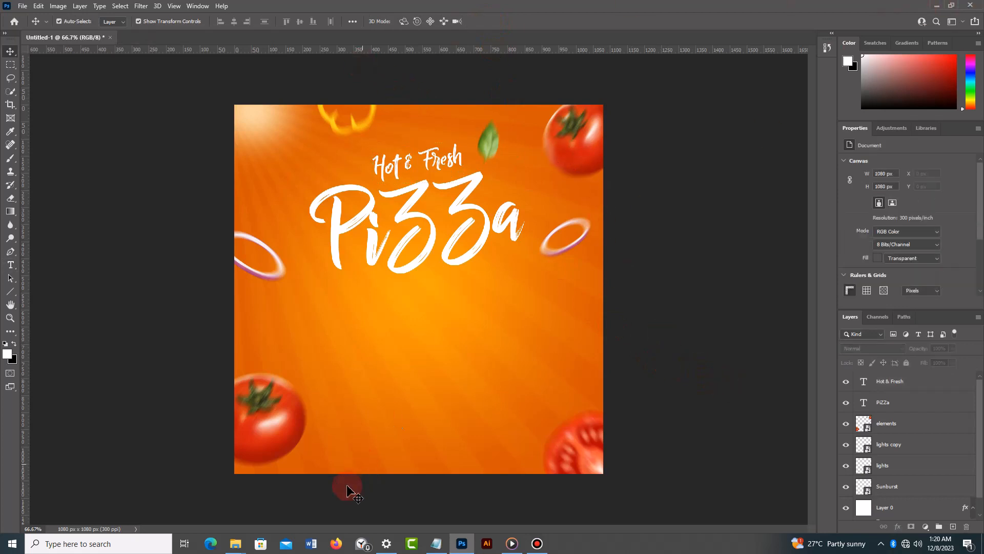
# - Place the pngwing.com(1) pizza image from the pizza flyer folder onto the canvas as a new layer
pyautogui.moveTo(235, 543)
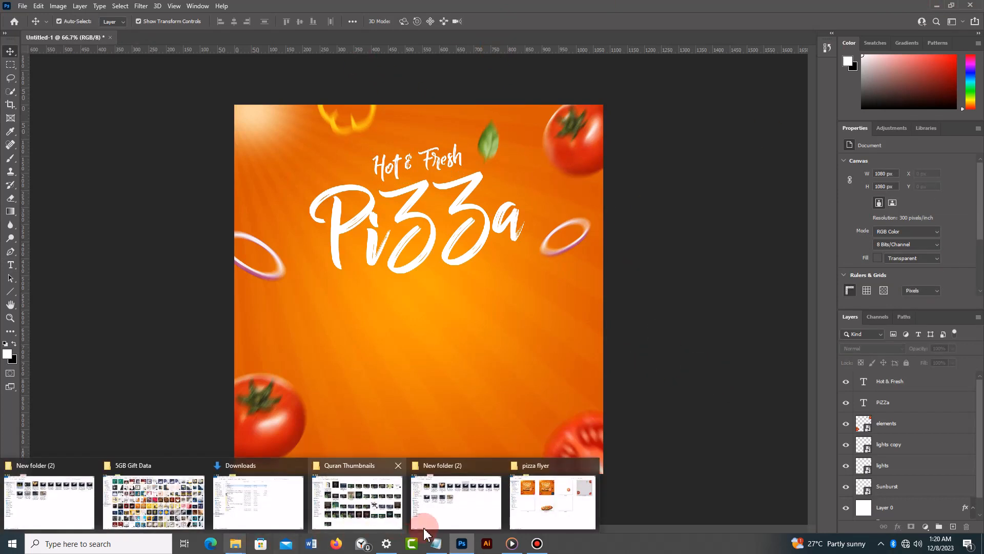
pyautogui.click(573, 512)
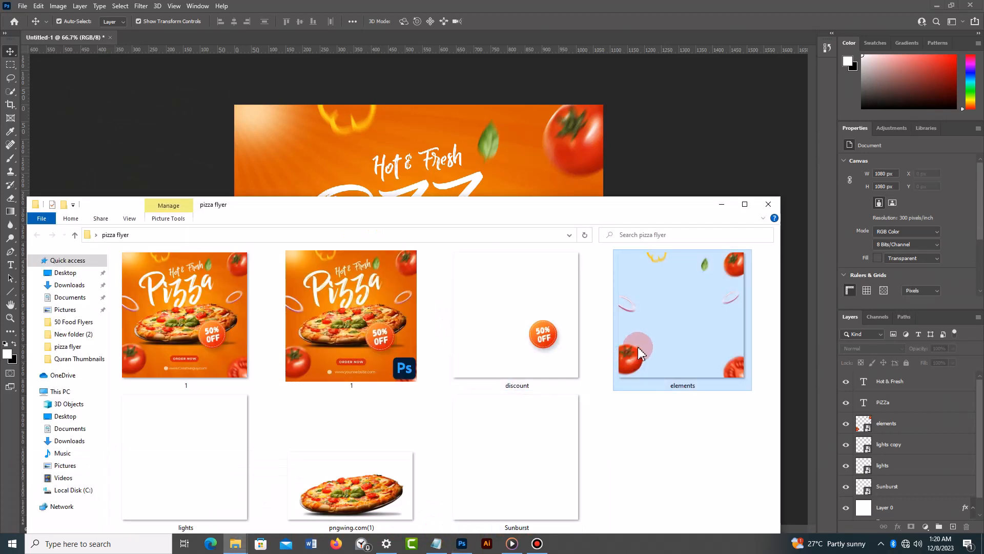
pyautogui.moveTo(382, 480); pyautogui.dragTo(457, 180)
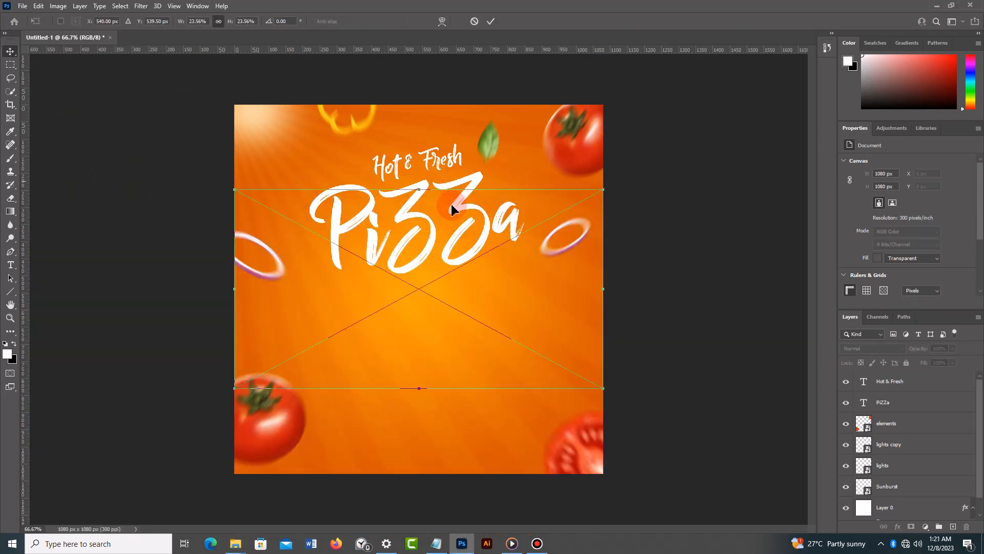
pyautogui.click(527, 20)
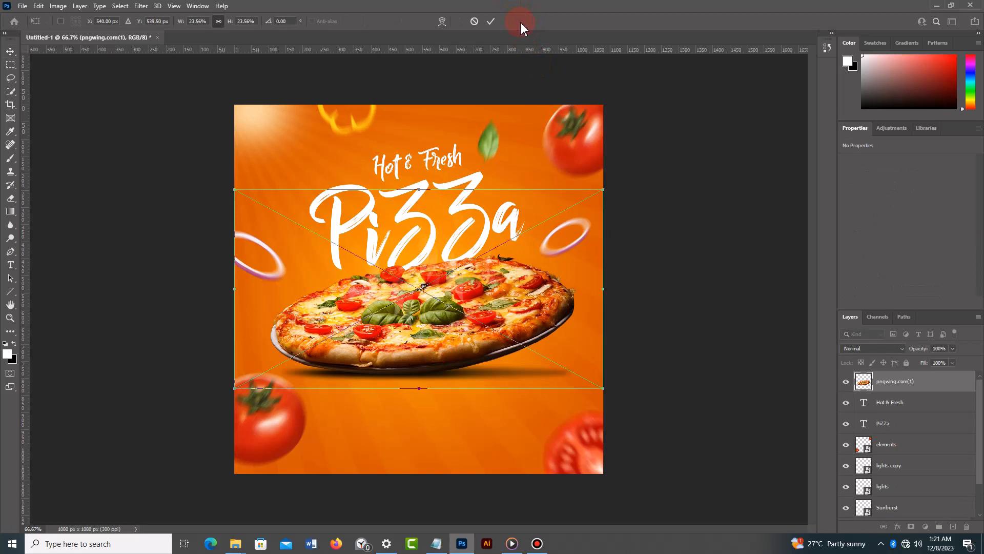
pyautogui.click(491, 22)
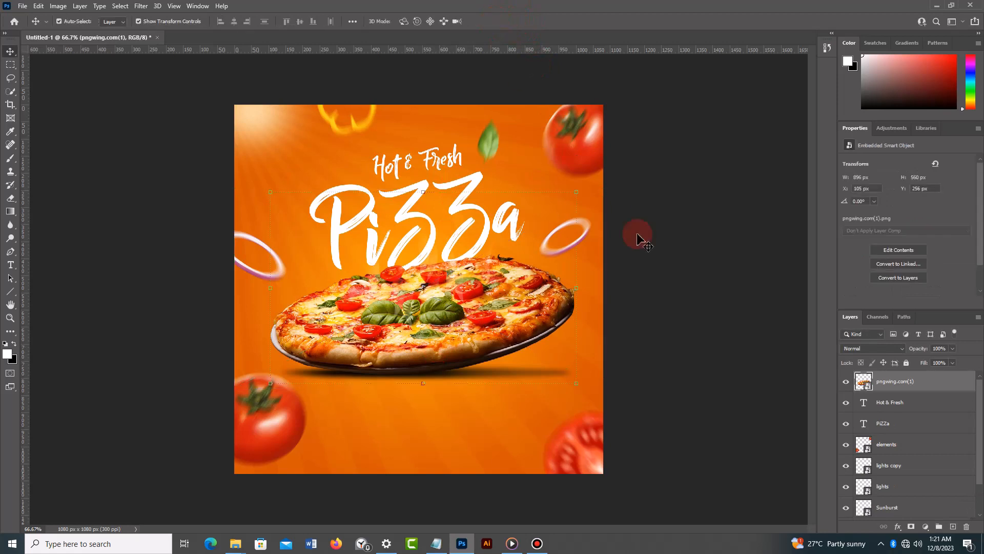
pyautogui.click(657, 250)
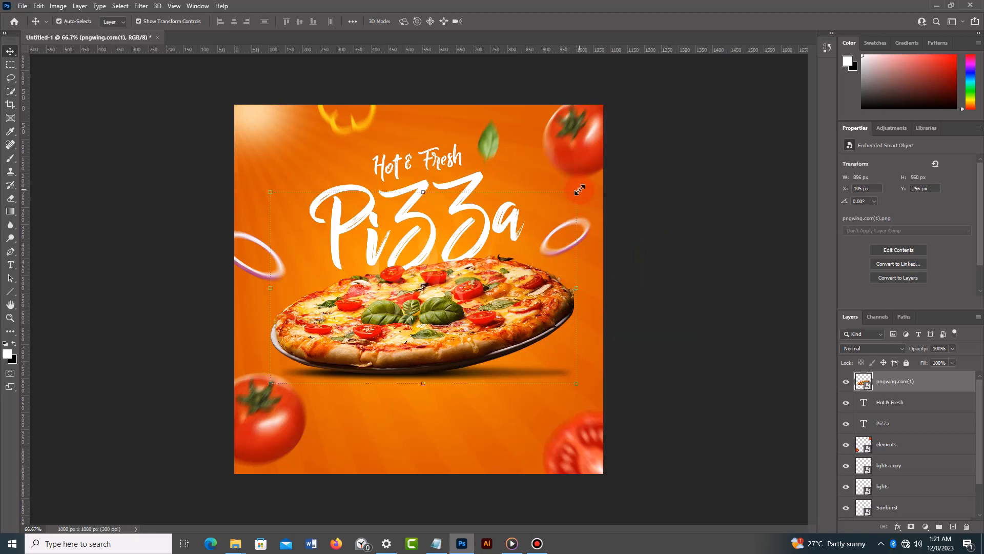
# - Scale the pizza image to about 21.02% and shift it horizontally to about X 585 px
pyautogui.moveTo(579, 190)
pyautogui.mouseDown()
pyautogui.moveTo(552, 214)
pyautogui.moveTo(584, 200)
pyautogui.mouseUp()
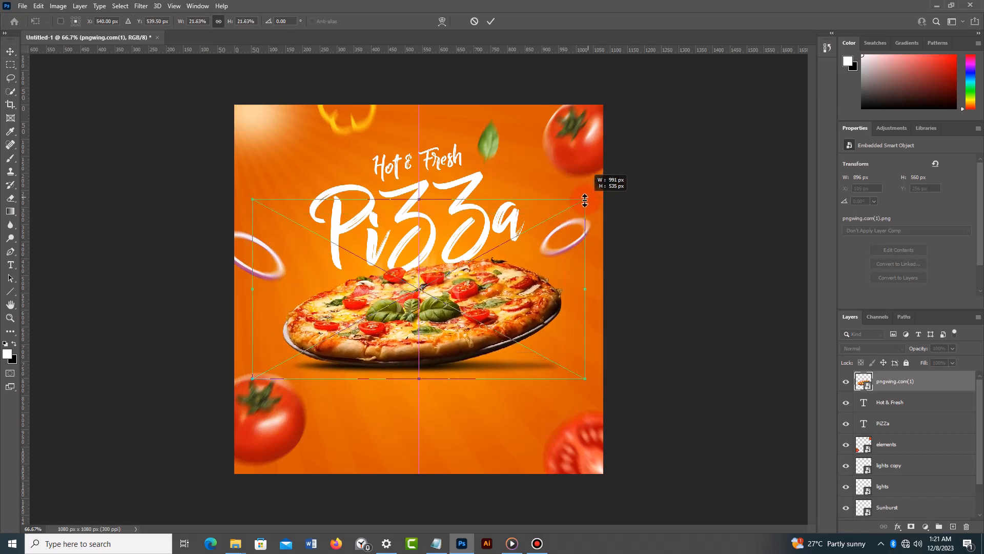
pyautogui.moveTo(494, 312); pyautogui.dragTo(507, 315)
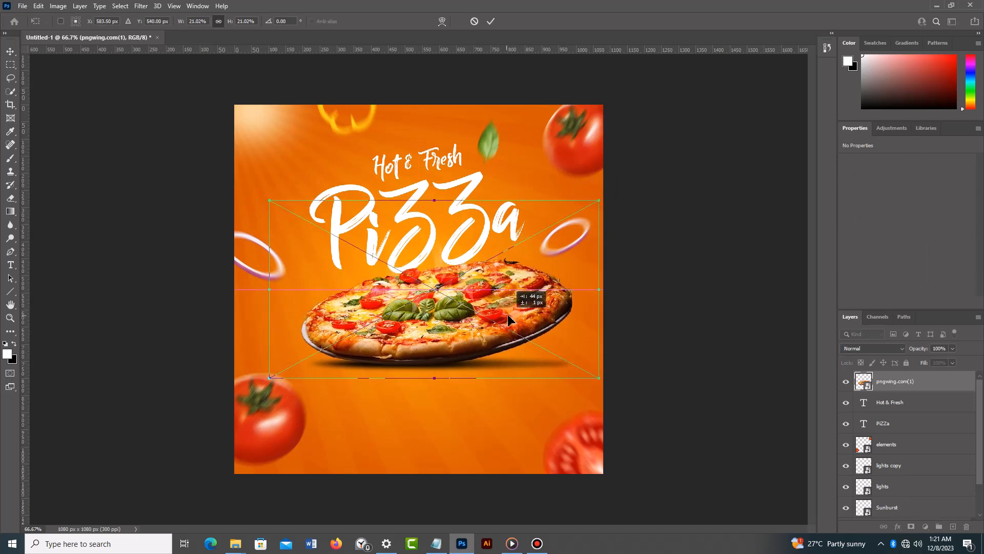
pyautogui.click(491, 21)
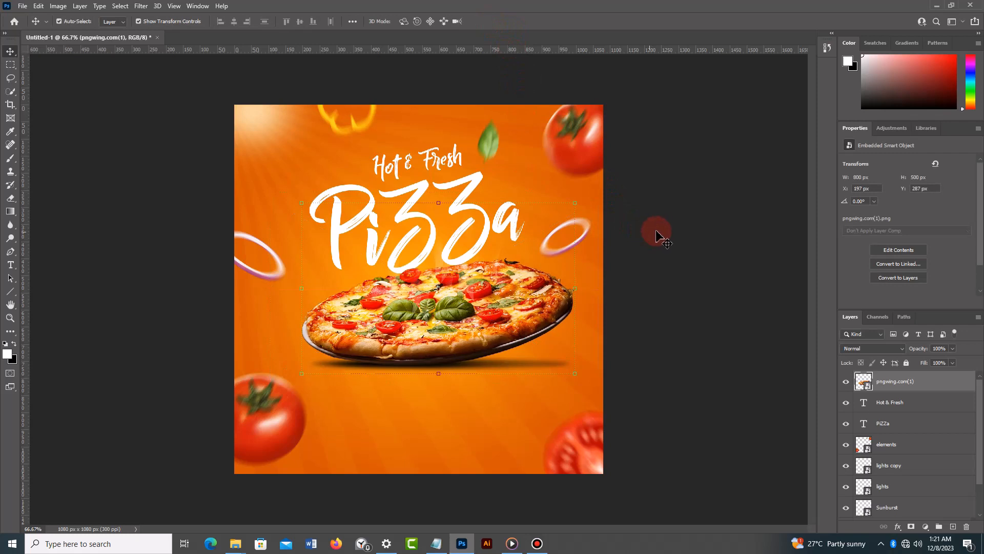
pyautogui.click(661, 224)
# - Switch the PiZZa headline to the second Regular style of the Billy Ohio font
pyautogui.click(487, 238)
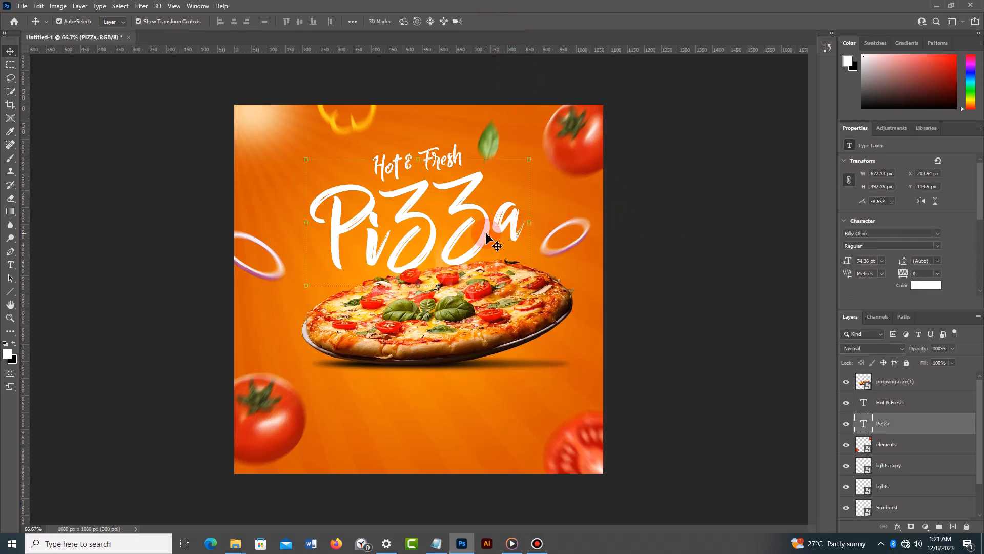
pyautogui.doubleClick(485, 232)
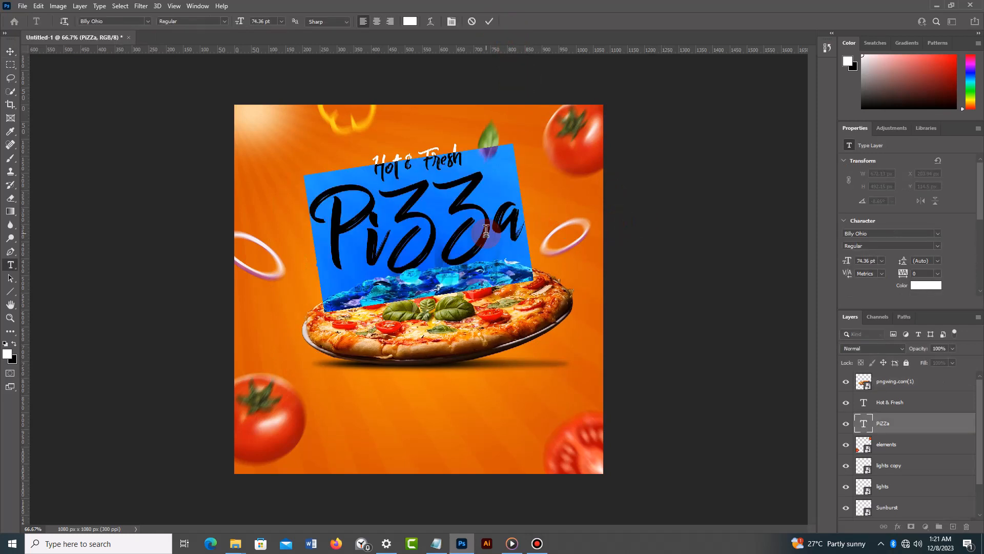
pyautogui.click(224, 23)
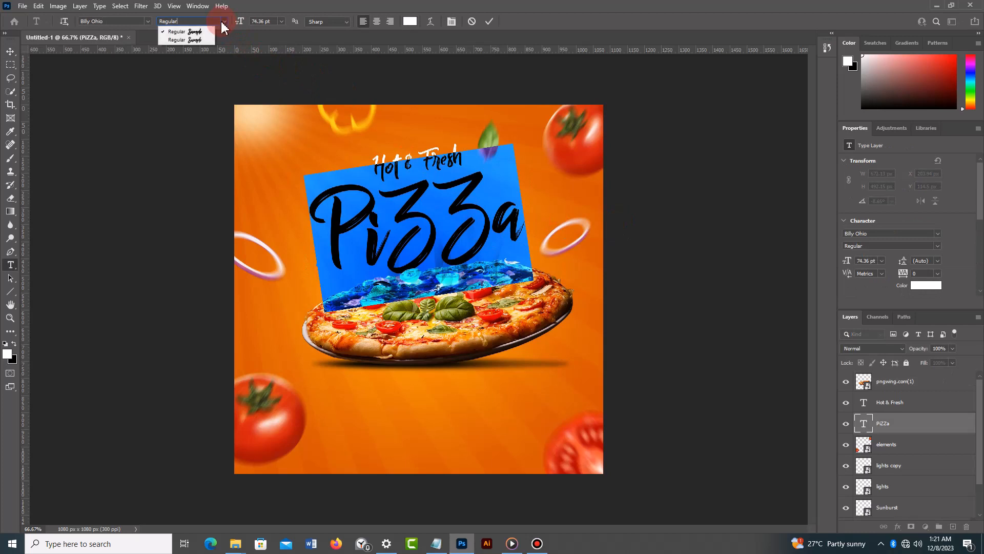
pyautogui.click(200, 41)
pyautogui.click(489, 21)
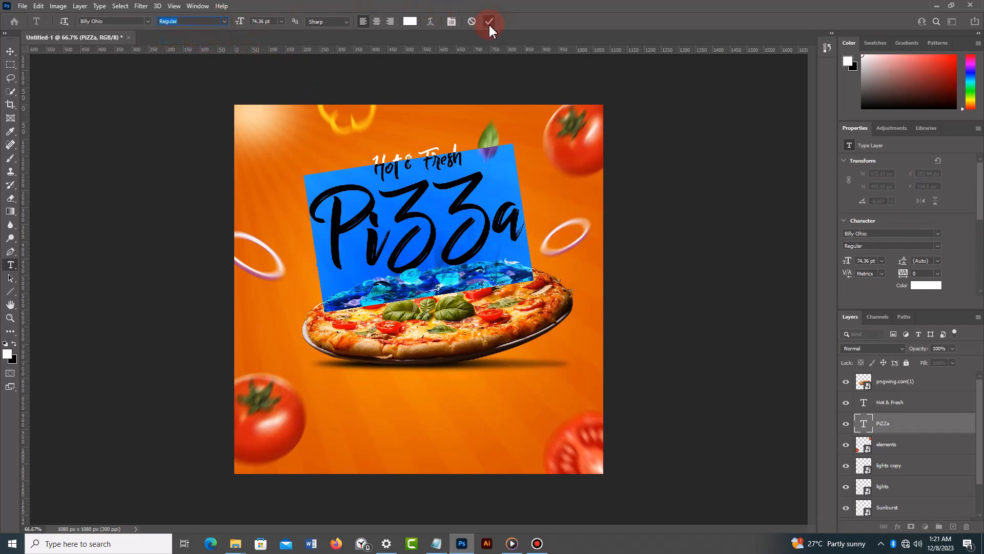
pyautogui.press('v')
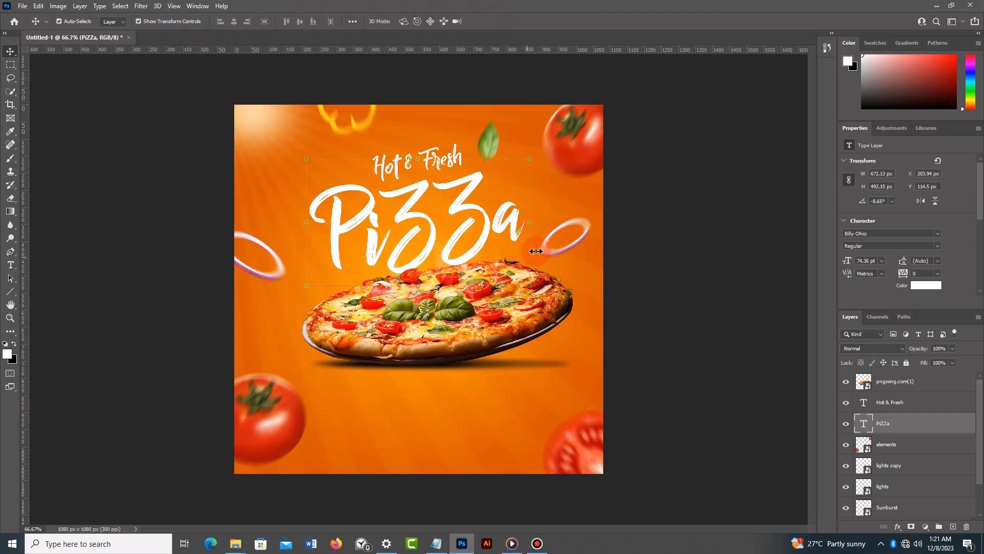
pyautogui.click(650, 201)
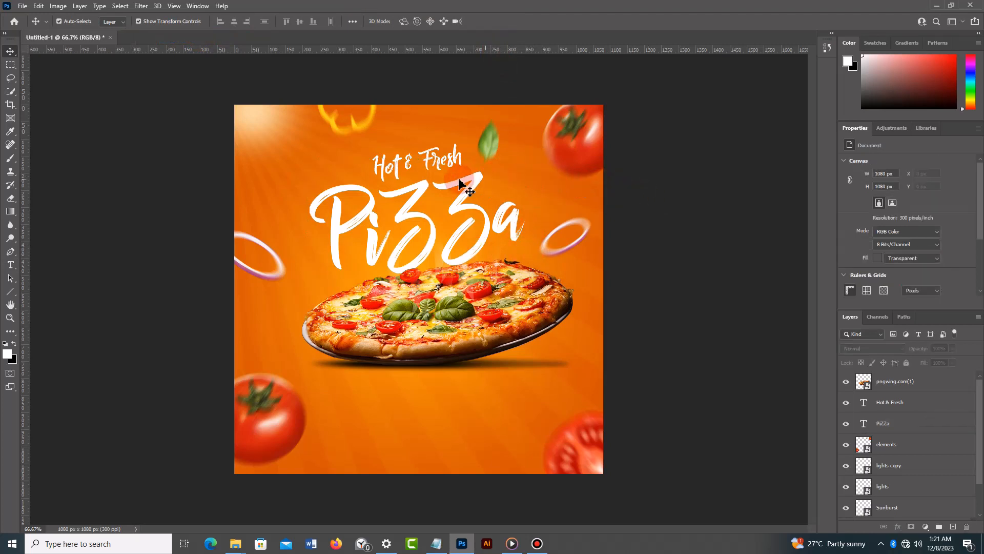
# - Nudge "Hot & Fresh" slightly down and right, and rotate the PiZZa headline to about -14.98° at about 73.86 pt
pyautogui.click(448, 164)
pyautogui.moveTo(448, 164); pyautogui.dragTo(450, 165)
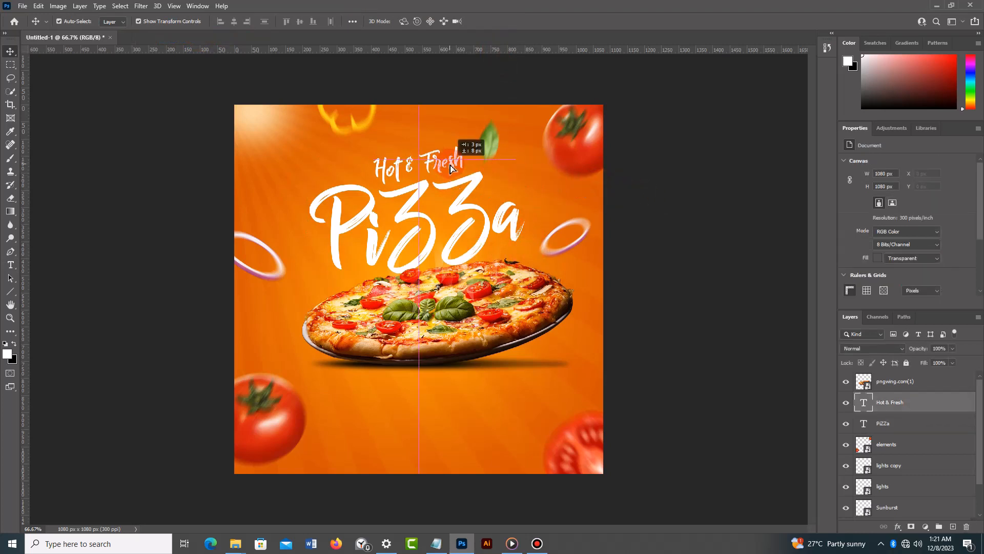
pyautogui.click(489, 238)
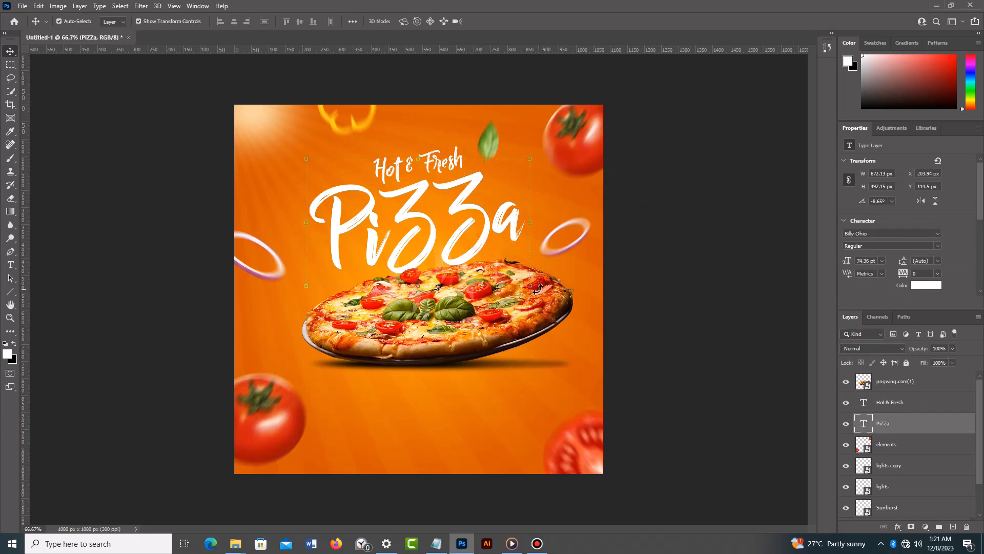
pyautogui.moveTo(532, 287); pyautogui.dragTo(552, 303)
pyautogui.click(508, 25)
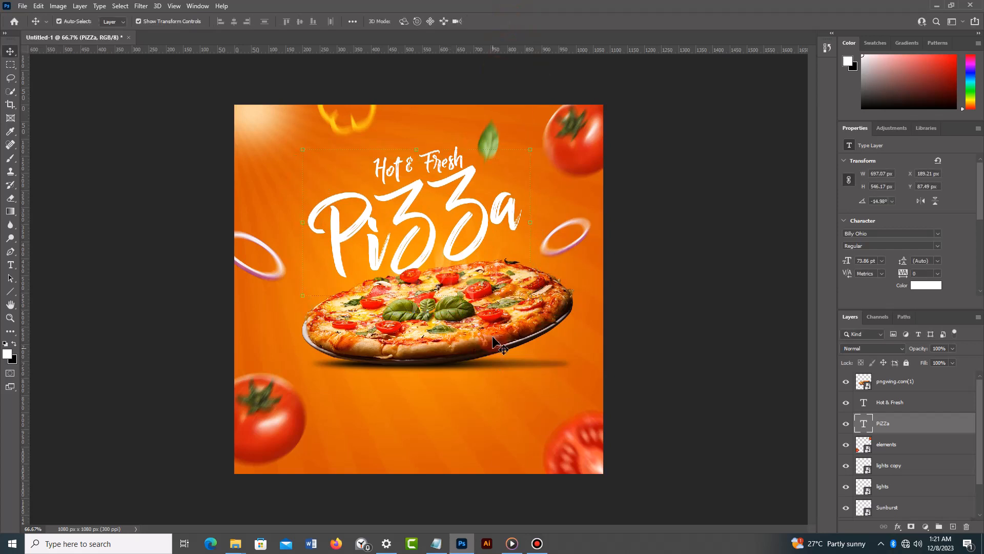
# - Move the pizza slightly up and left to about X 187 px, Y 274 px, just overlapping the headline
pyautogui.click(466, 324)
pyautogui.moveTo(466, 324); pyautogui.dragTo(468, 330)
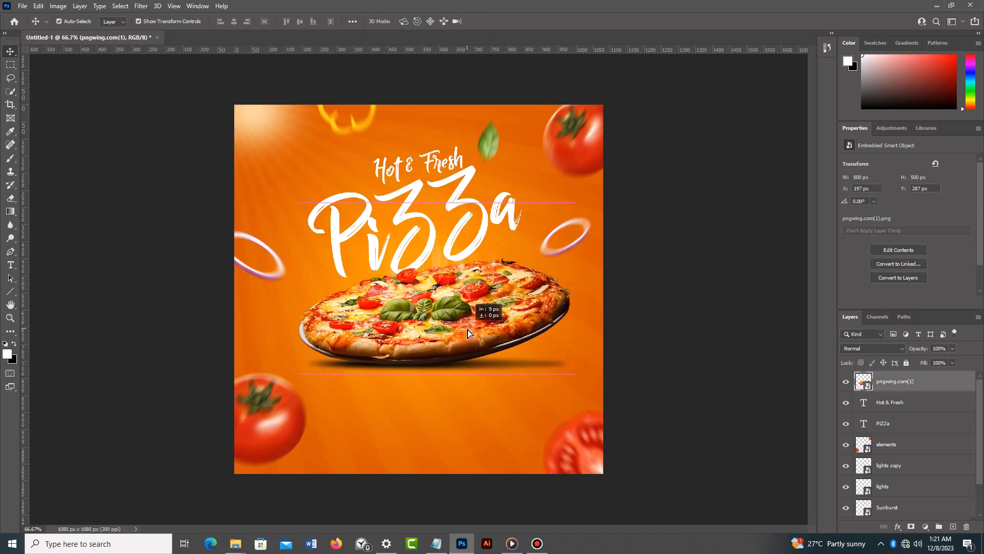
pyautogui.moveTo(467, 330); pyautogui.dragTo(467, 329)
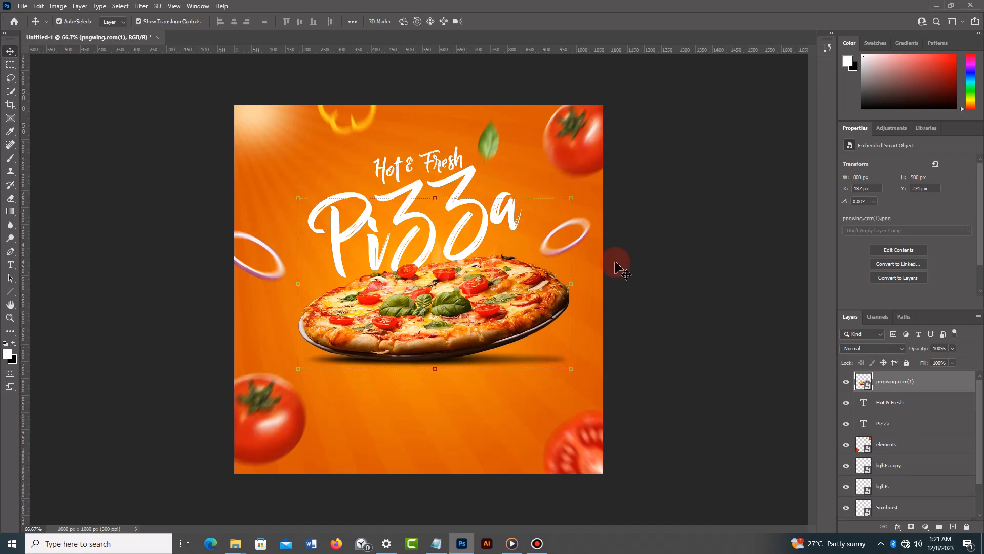
pyautogui.click(667, 228)
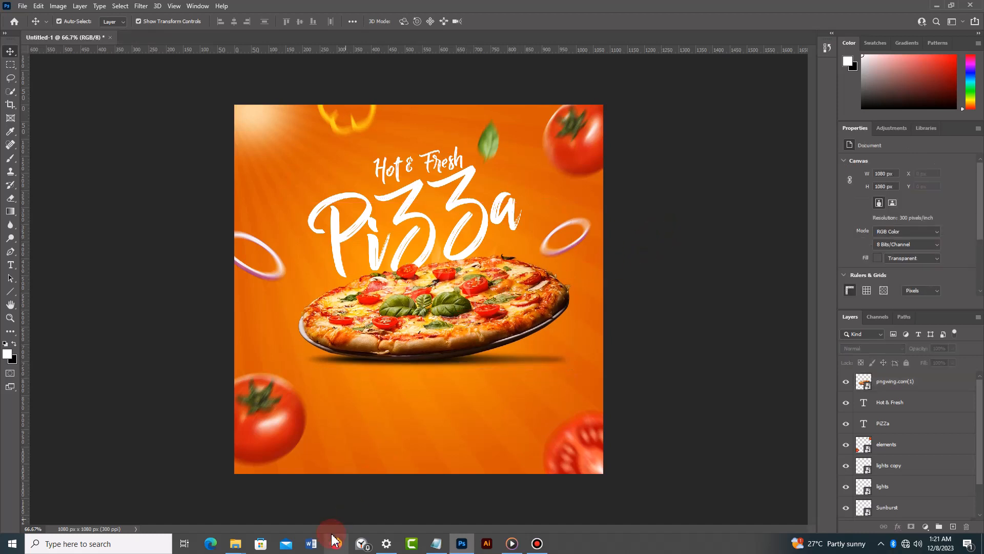
# - Place the discount image with the 50% OFF badge from the pizza flyer folder at its default position on the canvas
pyautogui.moveTo(232, 542)
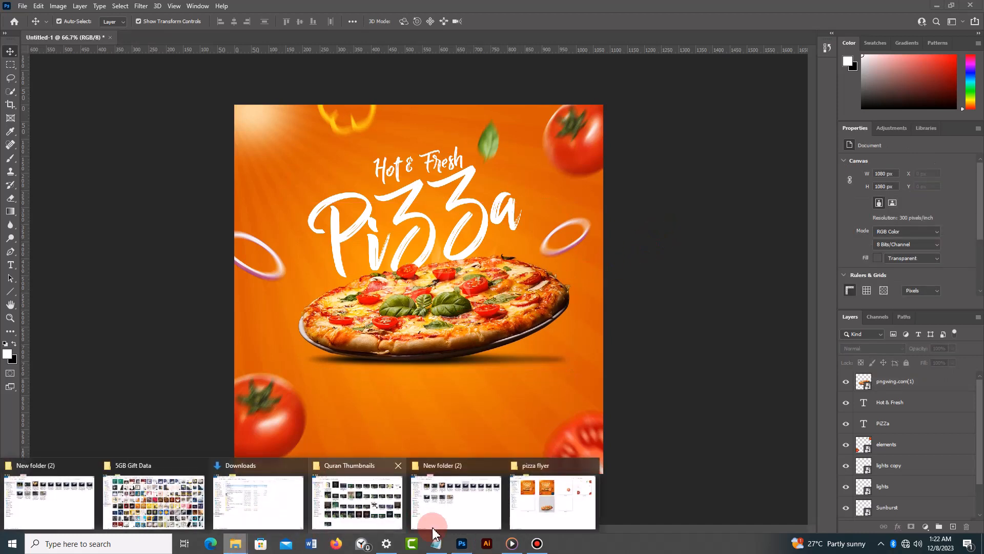
pyautogui.click(551, 505)
pyautogui.click(496, 148)
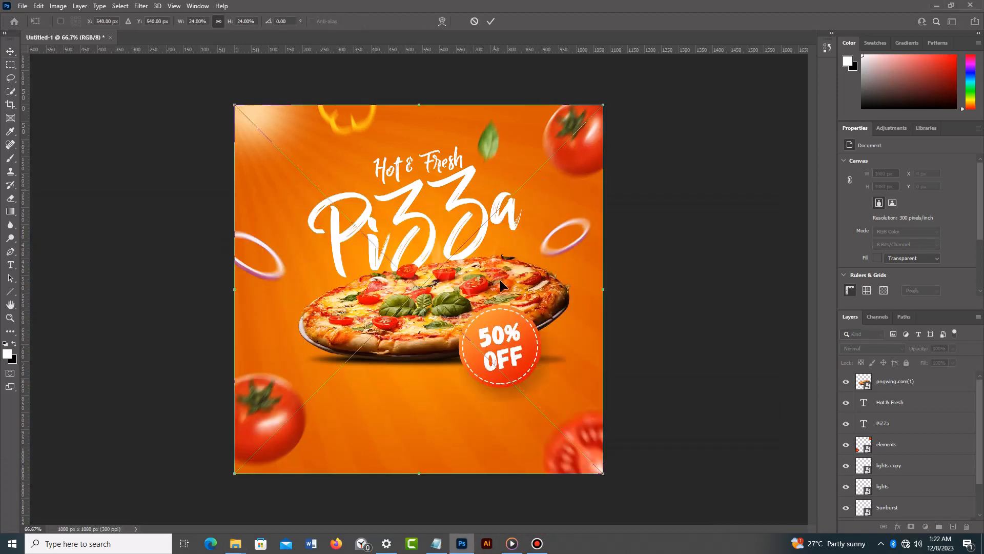
pyautogui.click(490, 22)
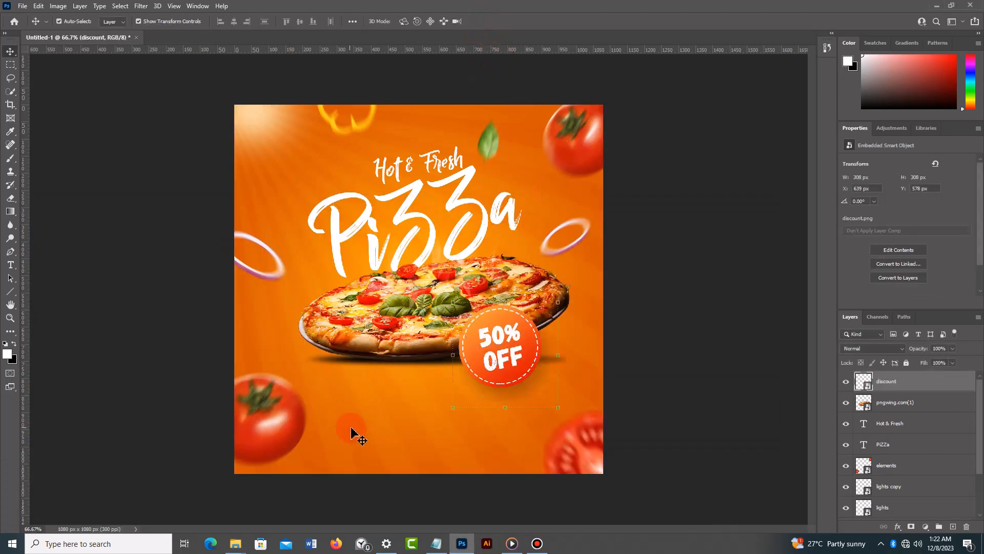
pyautogui.click(790, 397)
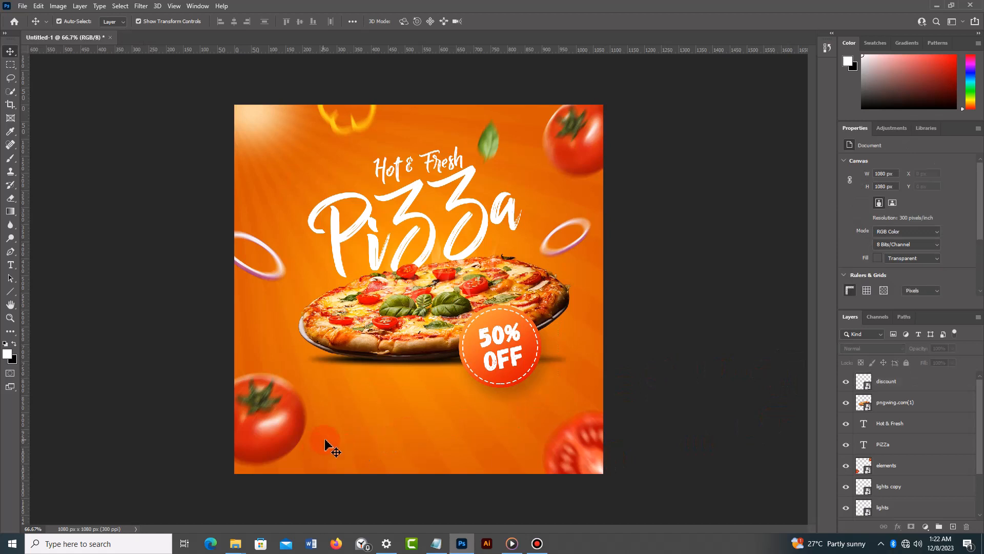
# - Draw a rectangle about 320 x 56 px below the pizza and fill it with bright red
pyautogui.rightClick(11, 296)
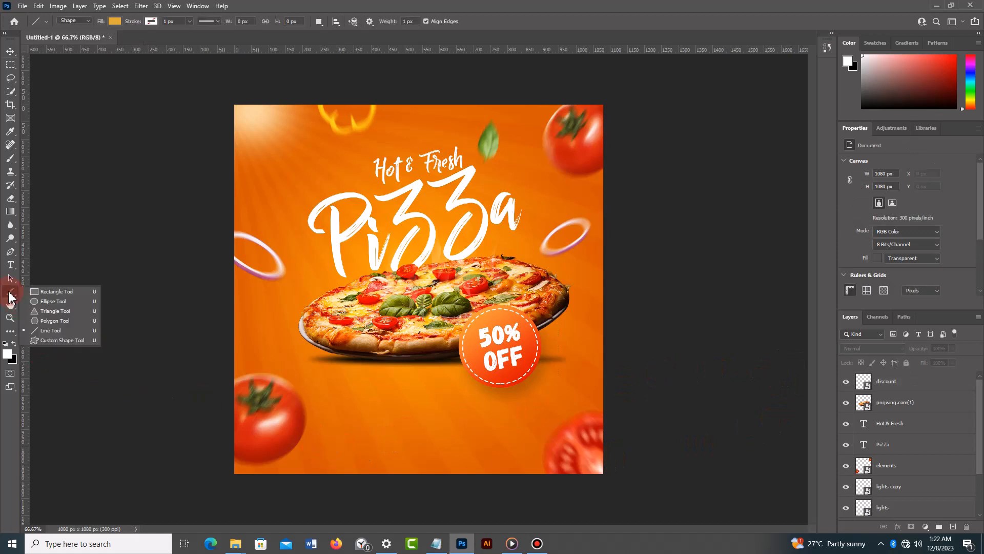
pyautogui.click(77, 288)
pyautogui.moveTo(361, 400); pyautogui.dragTo(470, 418)
pyautogui.click(115, 21)
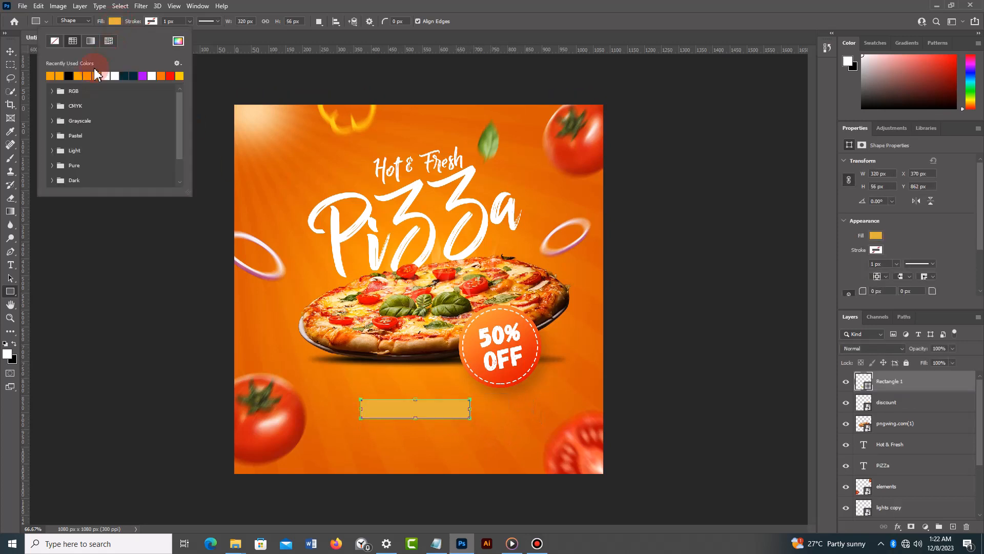
pyautogui.click(169, 76)
# - Round the red rectangle's corners to 28 px, scale it to about 86.20% and move it to about X 555 px, Y 925 px
pyautogui.click(9, 49)
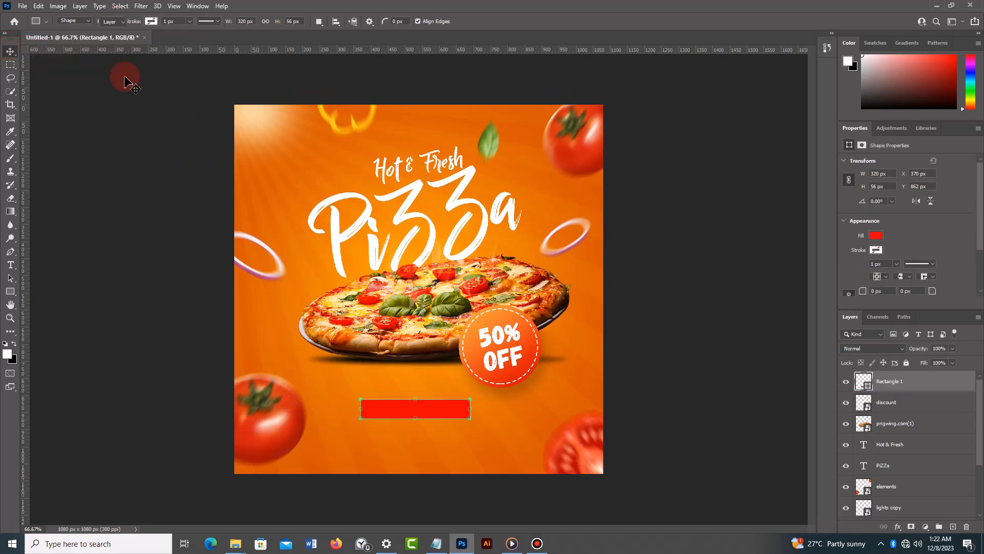
pyautogui.scroll(-1, 912, 264)
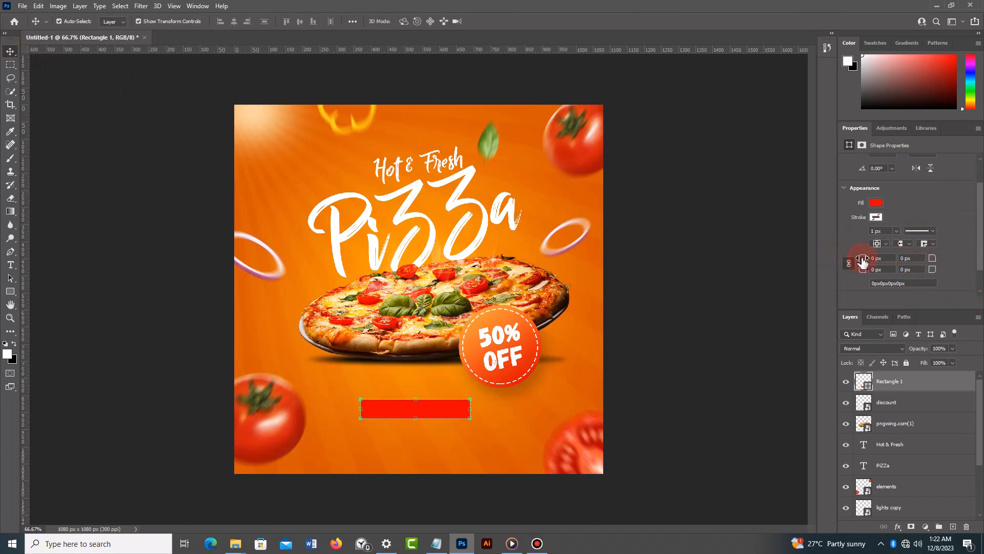
pyautogui.moveTo(863, 261); pyautogui.dragTo(947, 264)
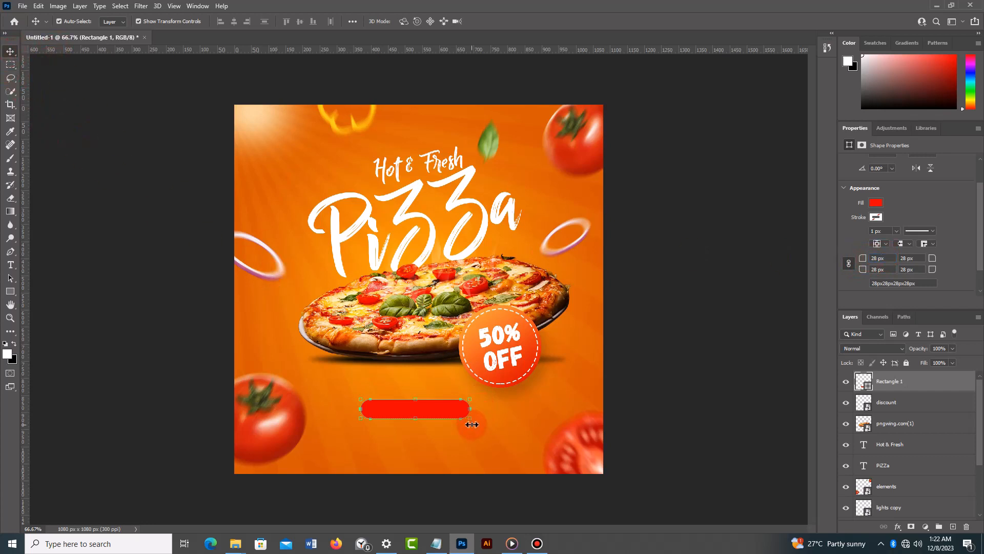
pyautogui.moveTo(471, 398); pyautogui.dragTo(448, 424)
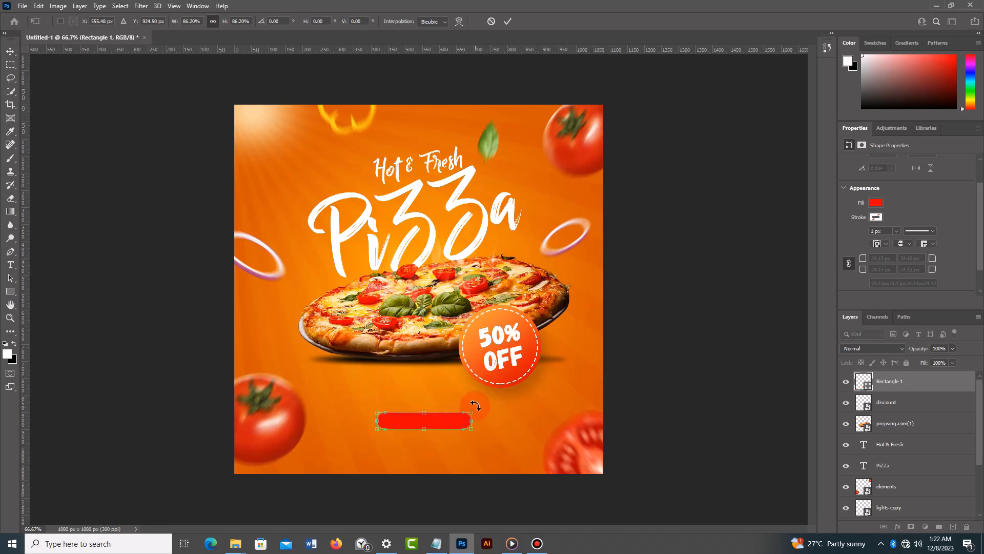
pyautogui.click(508, 23)
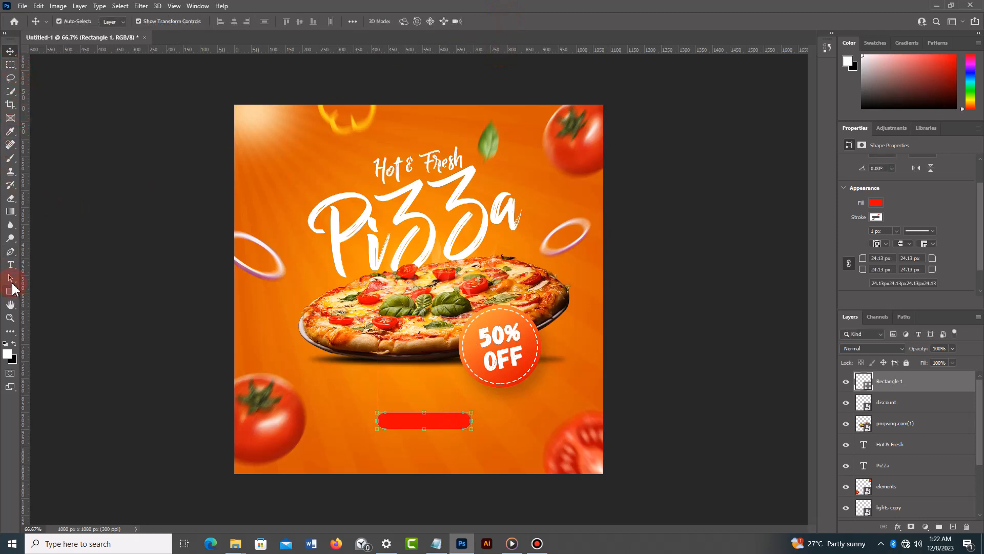
pyautogui.click(14, 267)
pyautogui.click(66, 266)
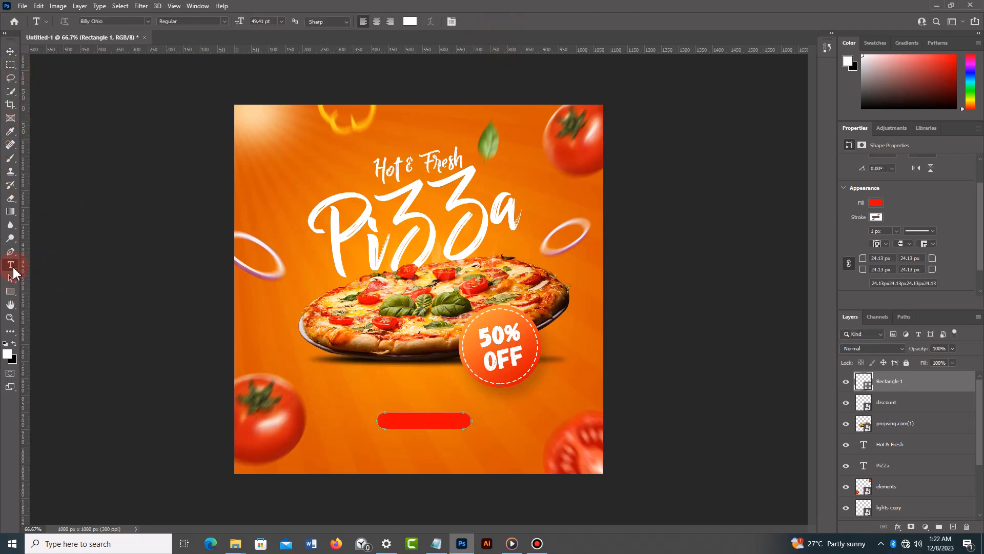
pyautogui.rightClick(13, 268)
pyautogui.click(36, 266)
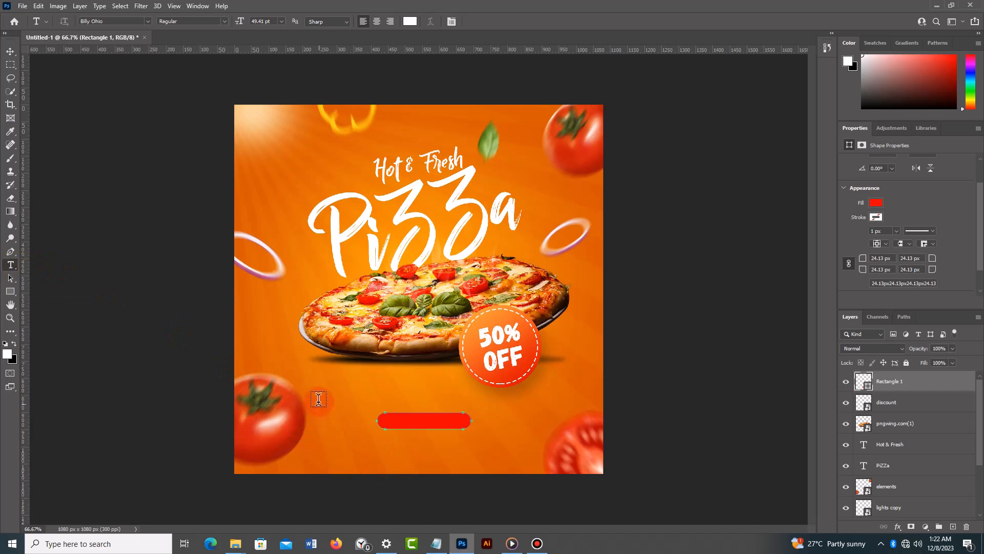
pyautogui.click(11, 53)
pyautogui.click(354, 460)
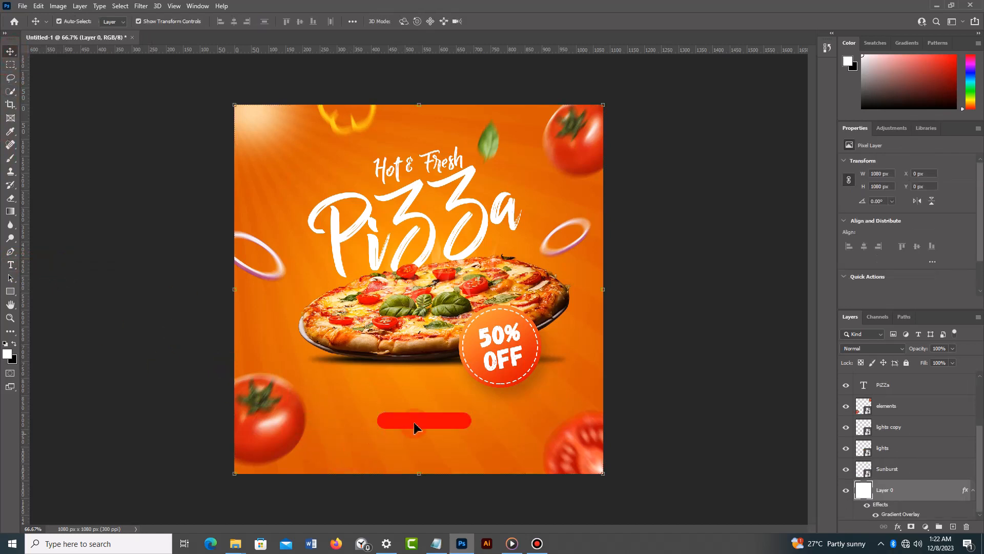
# - Start a new text layer beside the red button and set its font to Arial Bold at 6 pt
pyautogui.click(425, 423)
pyautogui.click(179, 346)
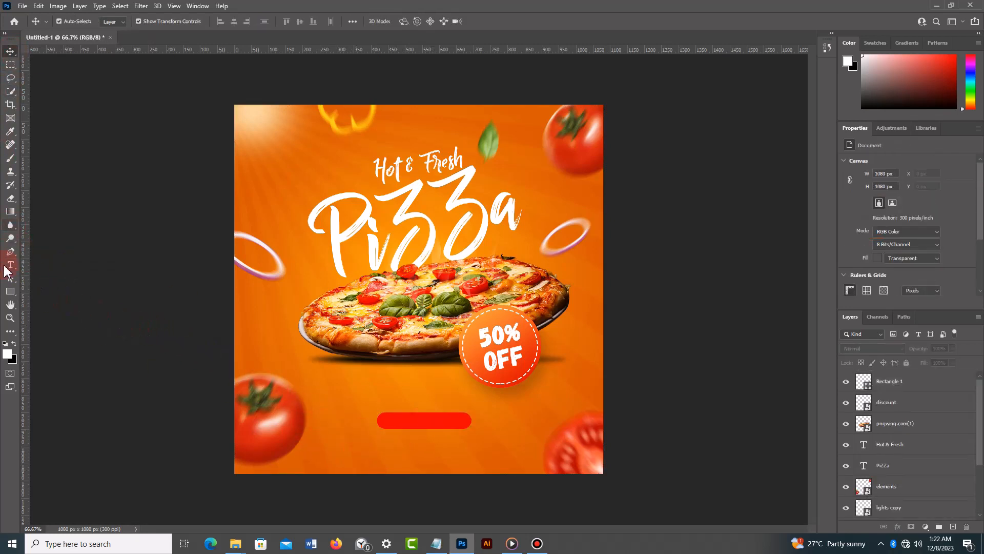
pyautogui.click(11, 266)
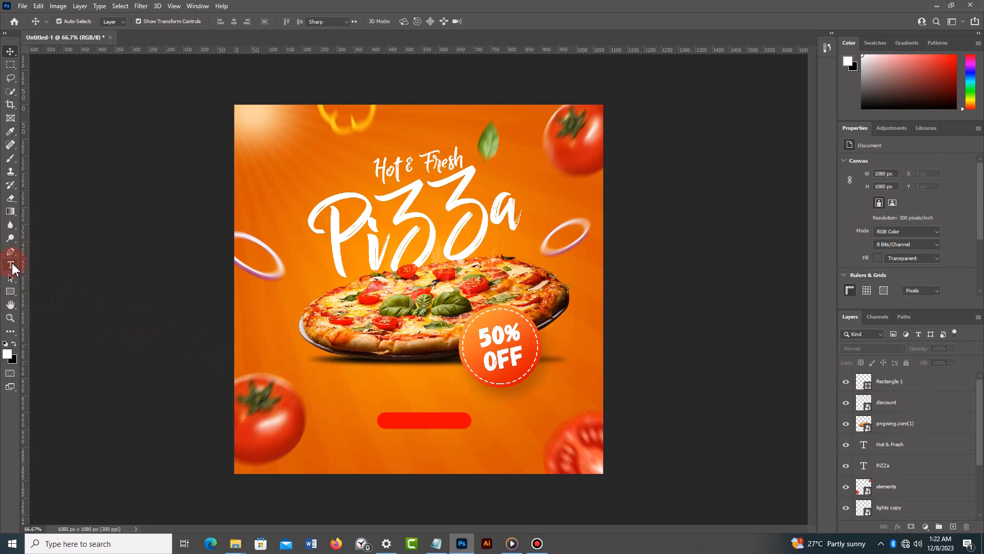
pyautogui.click(366, 418)
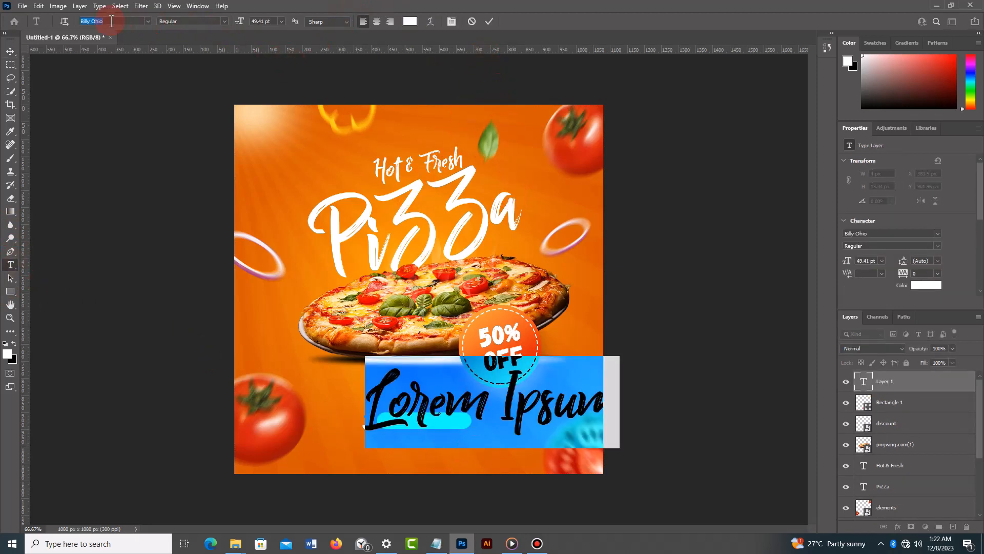
pyautogui.write('arial')
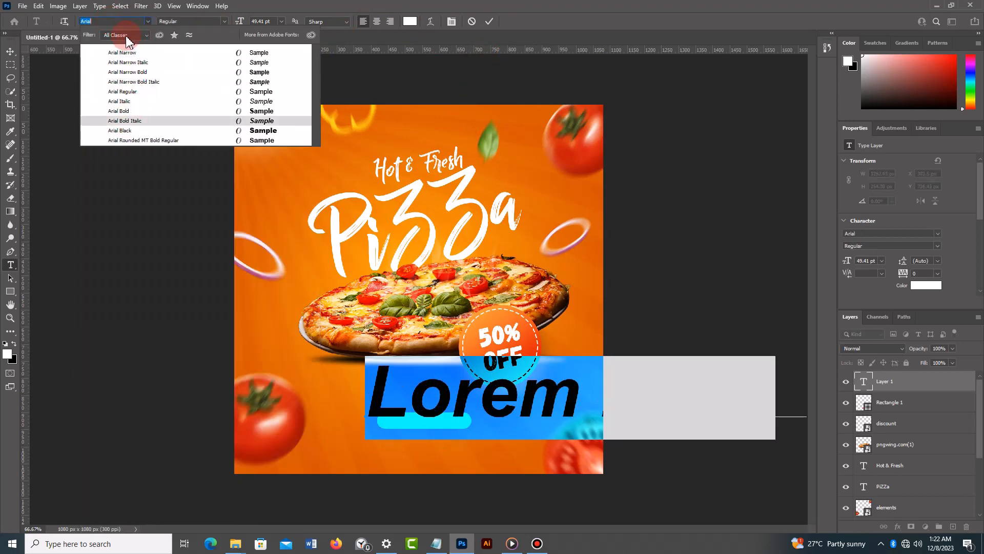
pyautogui.click(125, 111)
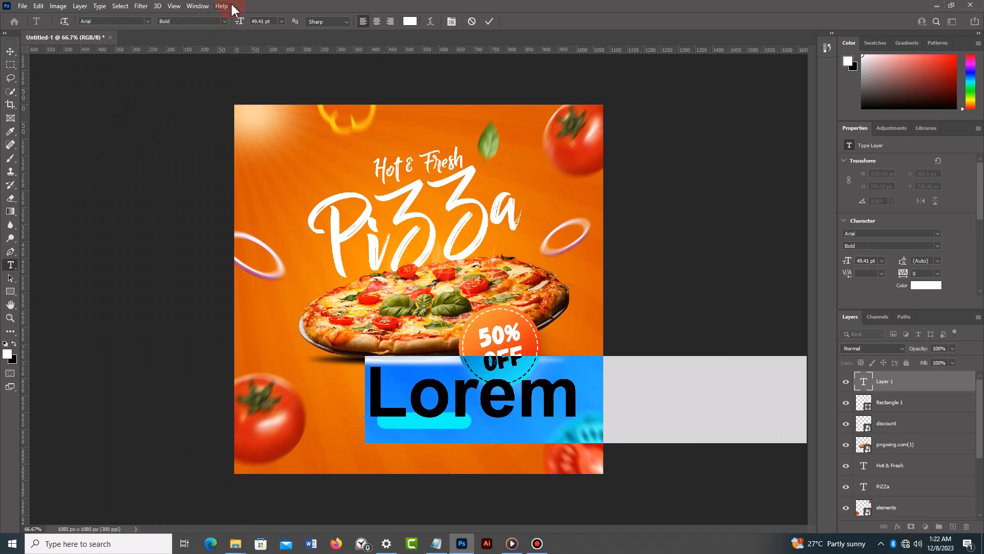
pyautogui.moveTo(246, 23); pyautogui.dragTo(206, 21)
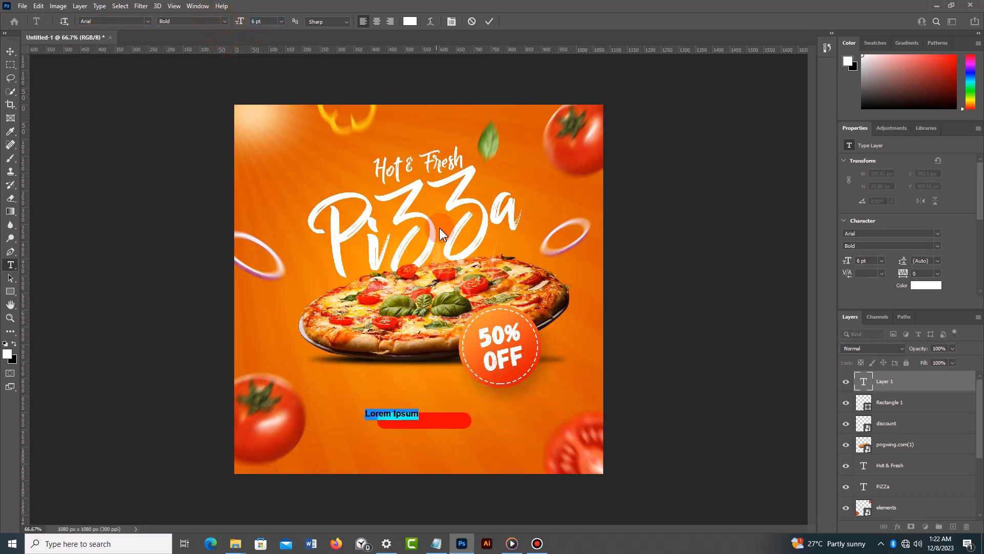
# - Replace the placeholder text with "ORDER NOW" and move it onto the centre of the red button
pyautogui.click(414, 413)
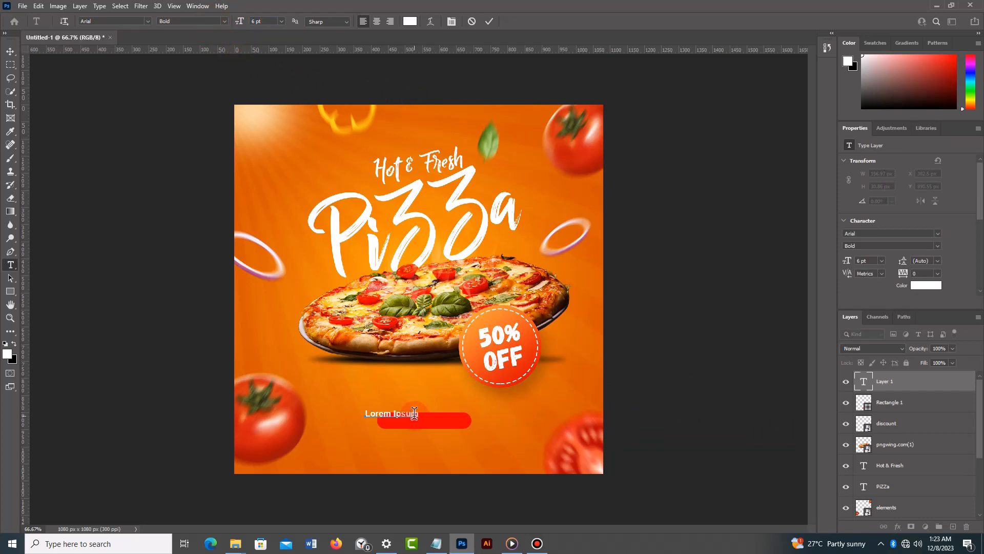
pyautogui.hotkey('ctrl', 'a')
pyautogui.press('BackSpace')
pyautogui.write('ORDER NOW')
pyautogui.hotkey('ctrl', 'Return')
pyautogui.click(10, 51)
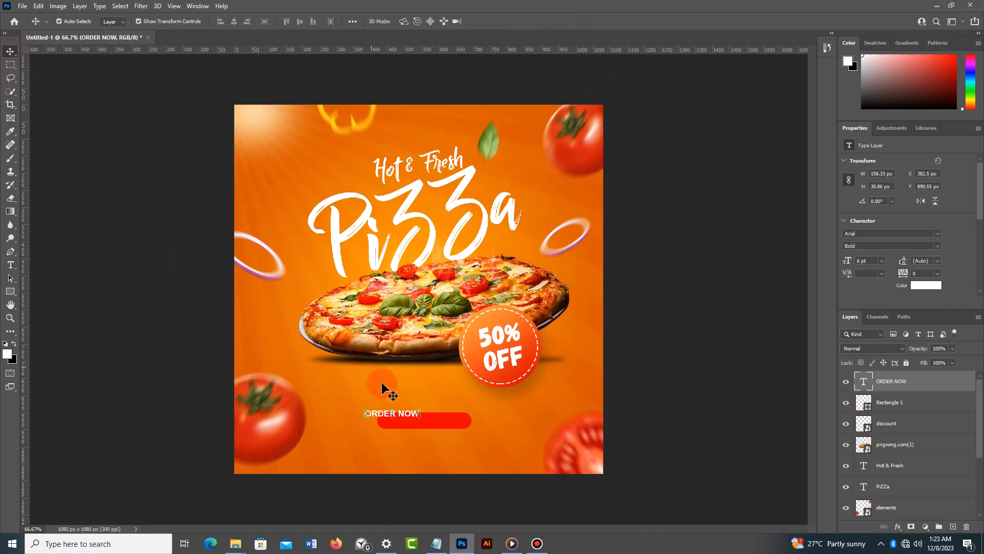
pyautogui.moveTo(411, 419); pyautogui.dragTo(442, 430)
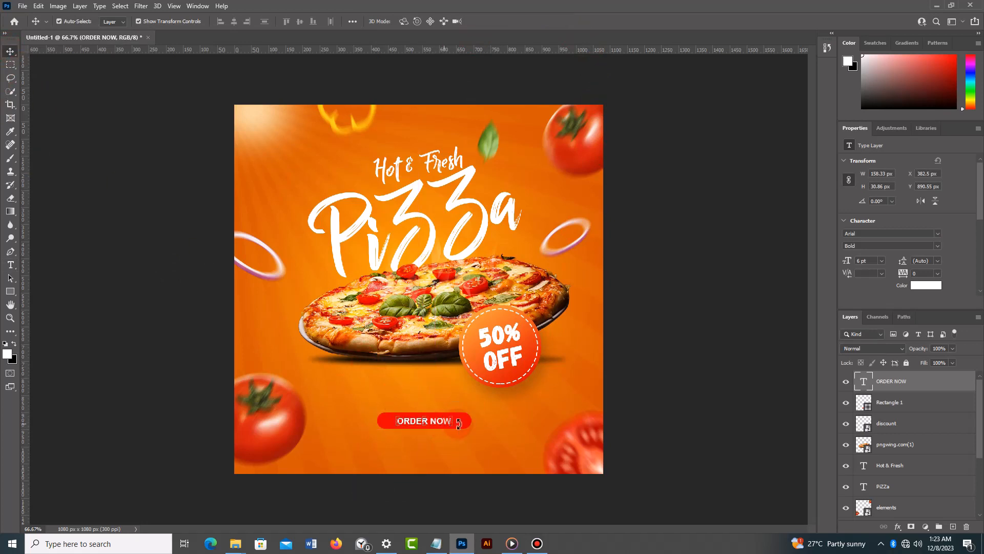
# - Scale the red button shape down to about 68.98% around its centre
pyautogui.click(467, 424)
pyautogui.moveTo(472, 412); pyautogui.dragTo(459, 416)
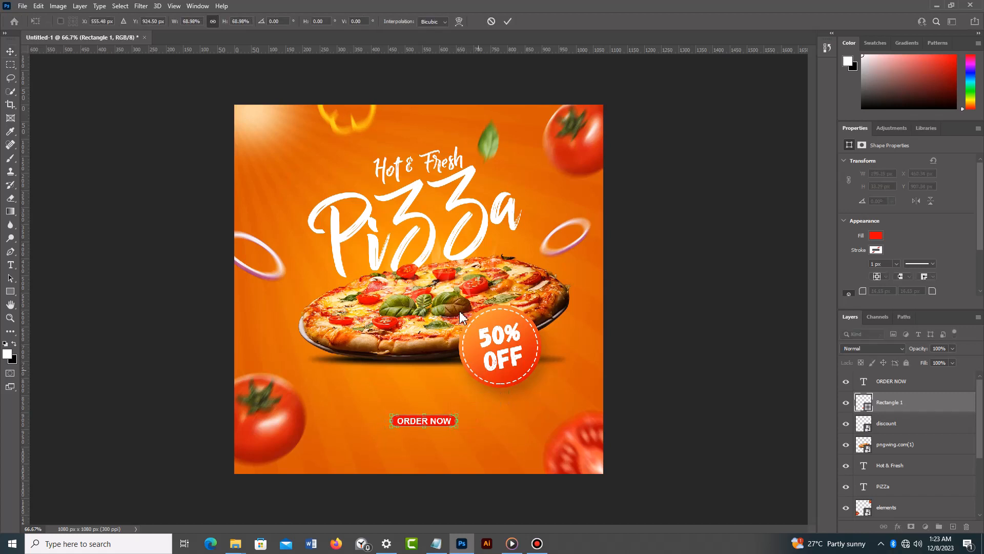
pyautogui.click(14, 53)
pyautogui.click(681, 356)
# - Scale the ORDER NOW text down to about 81.03% so it fits inside the red button
pyautogui.click(434, 421)
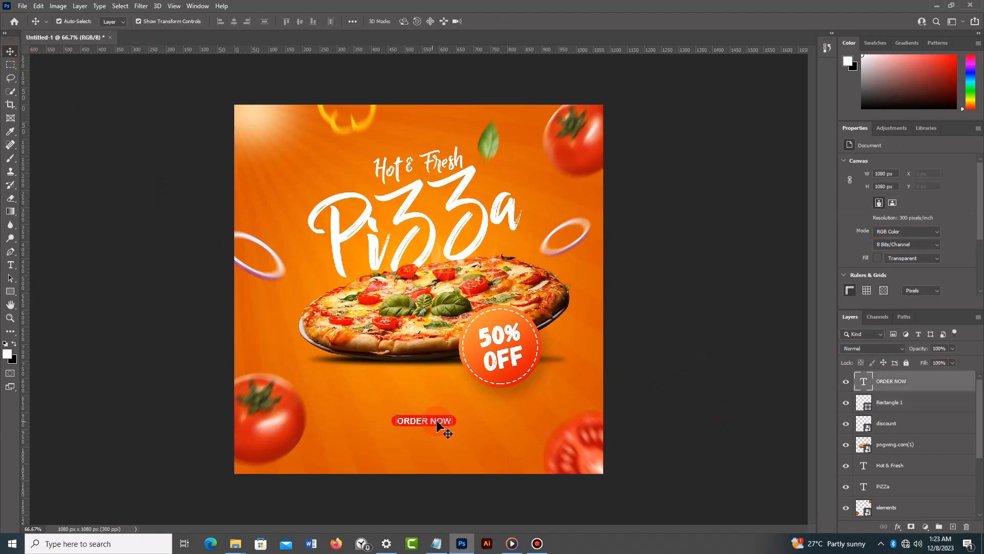
pyautogui.hotkey('ctrl', 't')
pyautogui.moveTo(453, 416); pyautogui.dragTo(449, 416)
pyautogui.moveTo(449, 418); pyautogui.dragTo(448, 418)
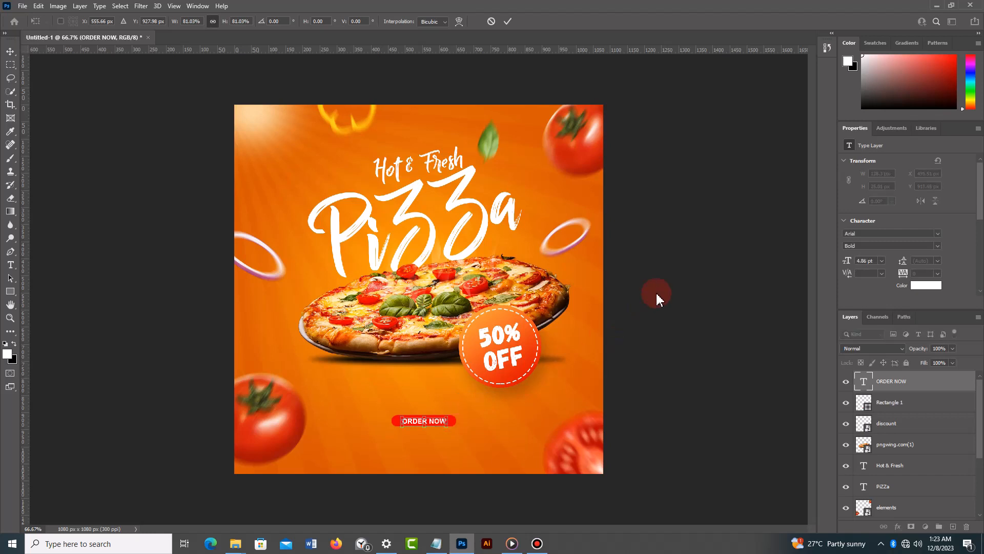
pyautogui.click(508, 21)
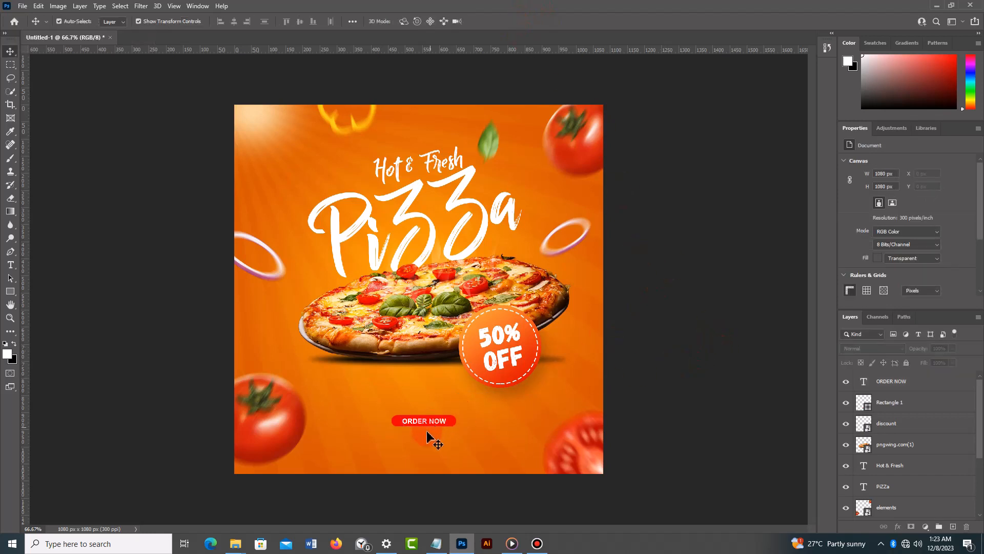
# - Select the ORDER NOW text and the red button together and enlarge them to about 133.55%
pyautogui.click(451, 424)
pyautogui.keyDown('shift'); pyautogui.click(442, 425); pyautogui.keyUp('shift')
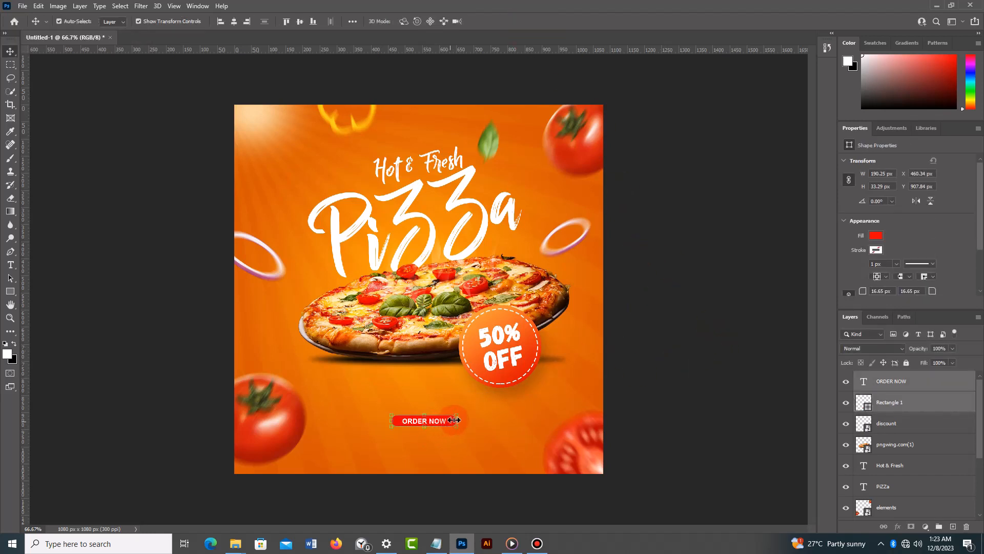
pyautogui.moveTo(458, 417); pyautogui.dragTo(469, 409)
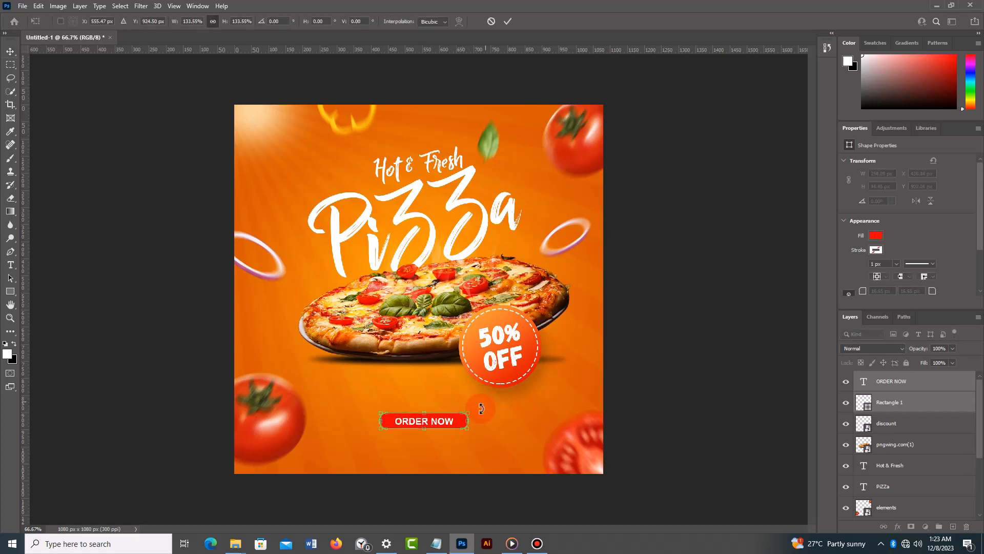
pyautogui.click(507, 21)
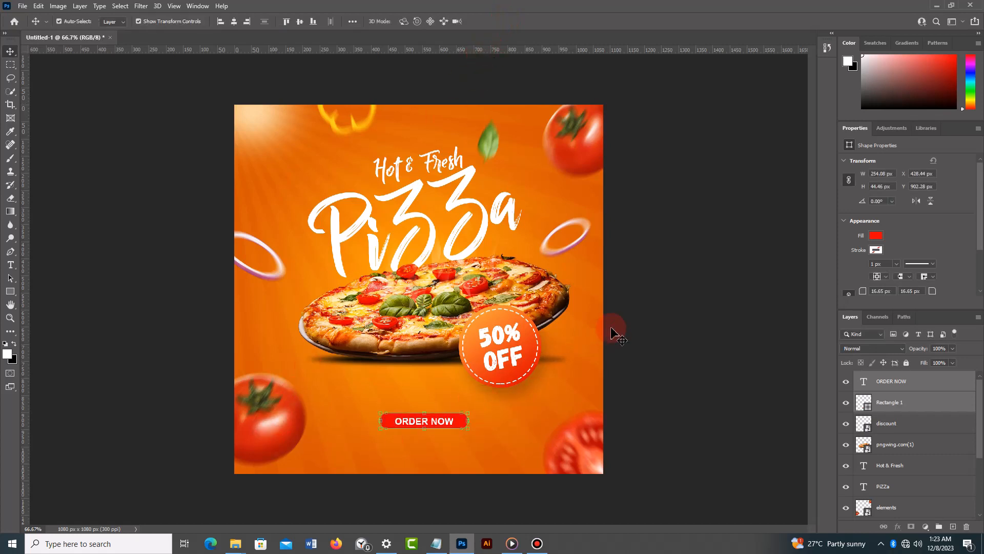
pyautogui.click(683, 282)
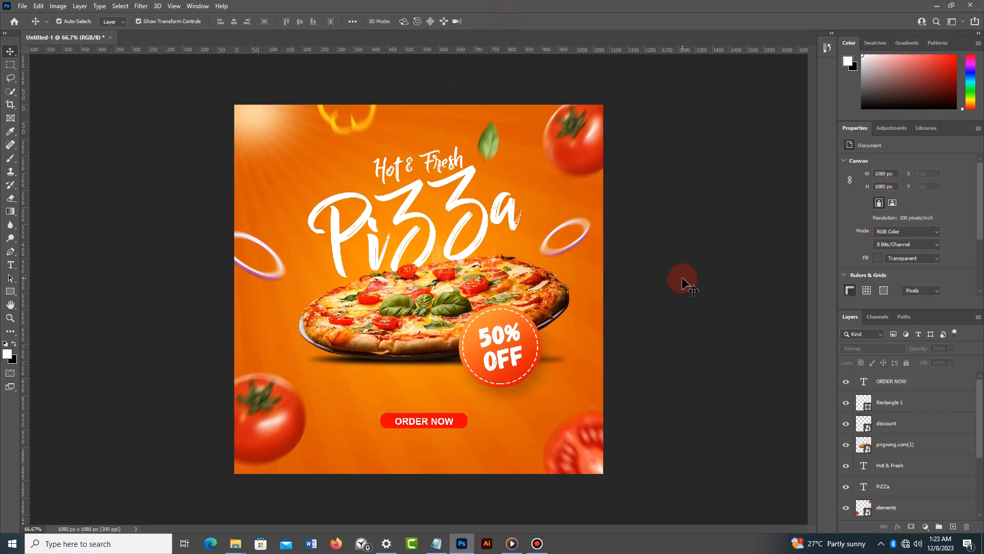